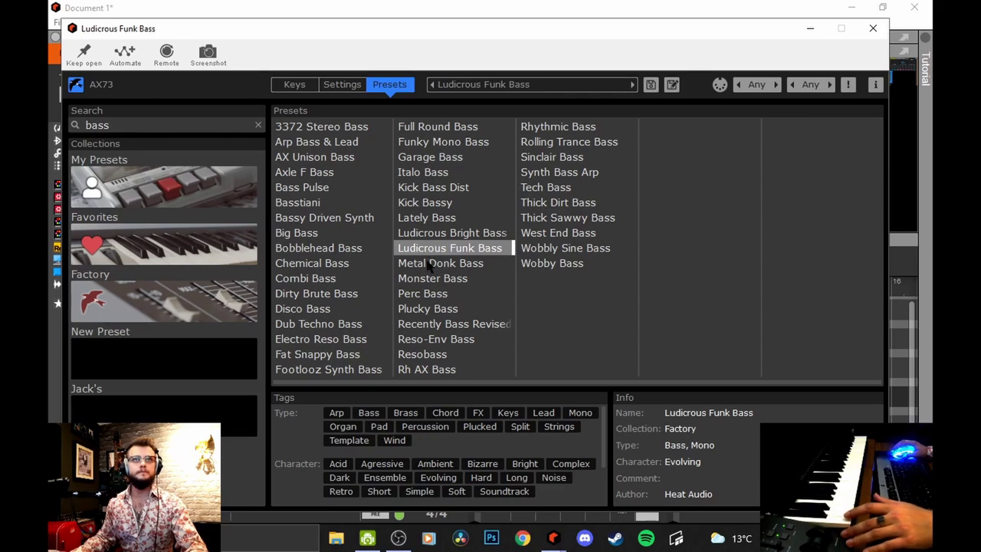
Step: Audition the Monster Bass and Wobby Bass presets in the AX73 and load the Italo Bass preset
{"action": "left_click", "coordinate": [434, 282]}
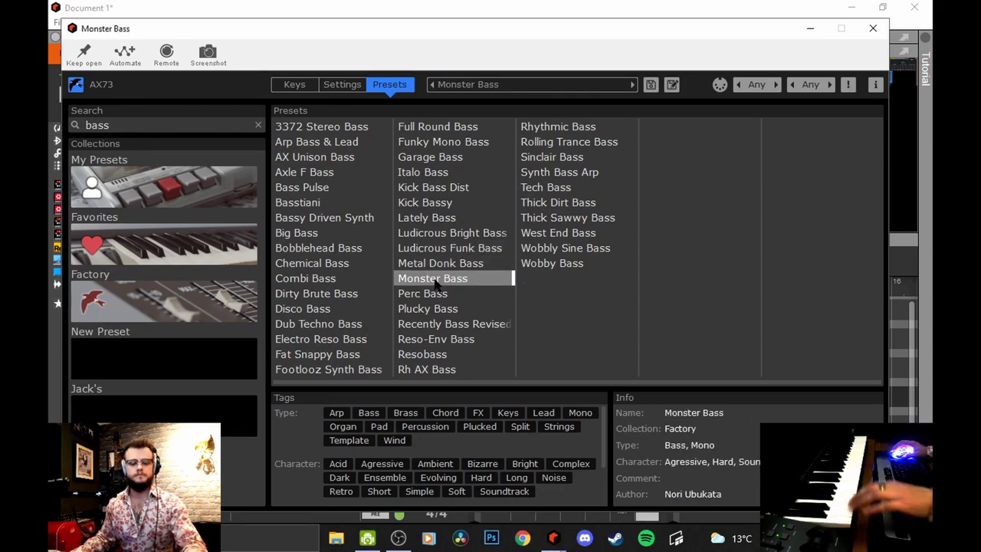
{"action": "left_click", "coordinate": [537, 264]}
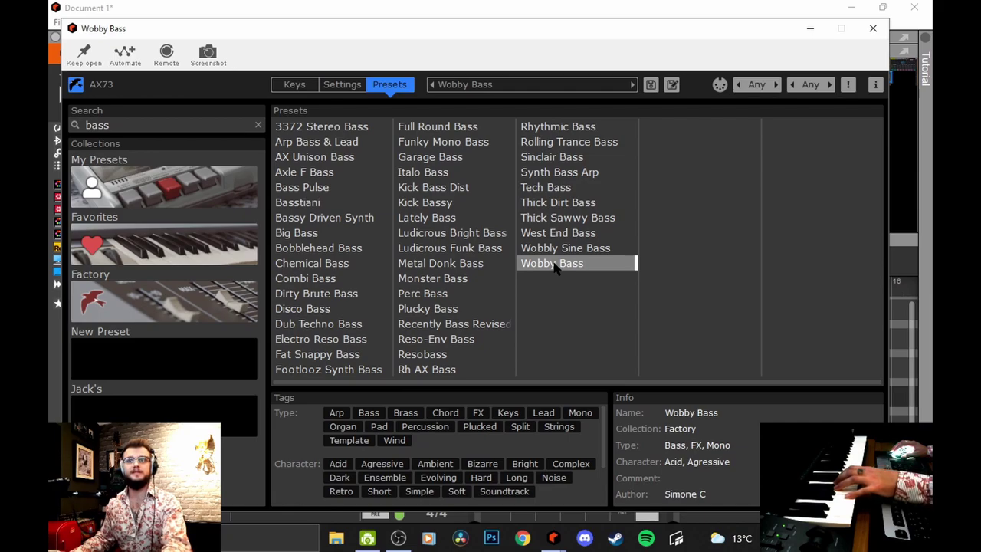
{"action": "left_click", "coordinate": [423, 172]}
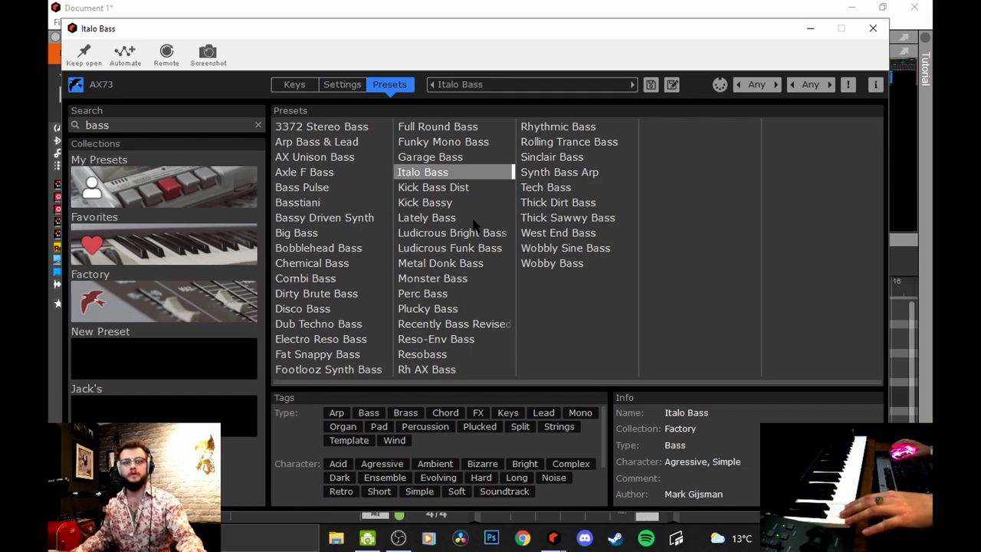
Step: Copy the 3372 Stereo Bass clips onto the Italo Bass track and play back the arrangement
{"action": "left_click", "coordinate": [666, 9]}
{"action": "left_click_drag", "start_coordinate": [747, 341], "coordinate": [537, 405]}
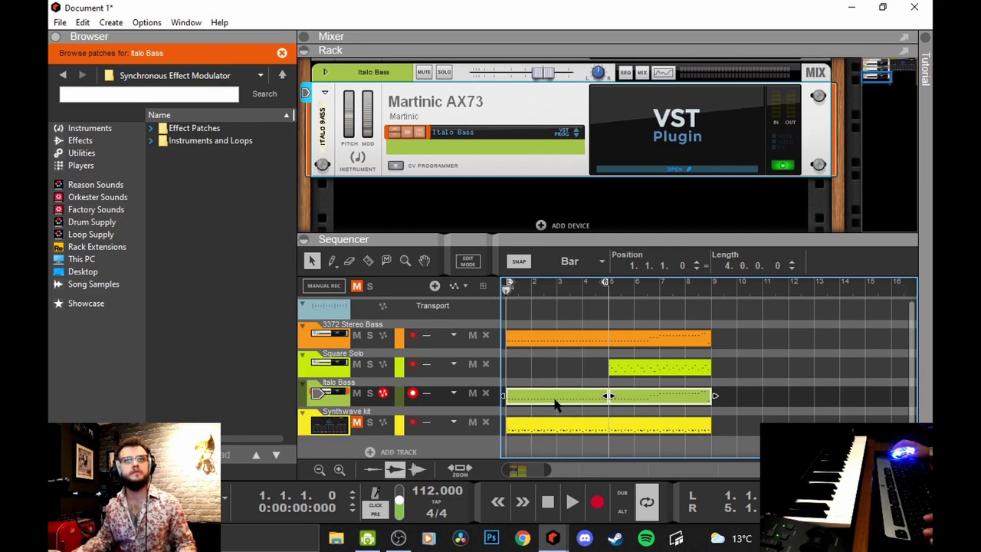
{"action": "key", "text": "Up"}
{"action": "key", "text": "space"}
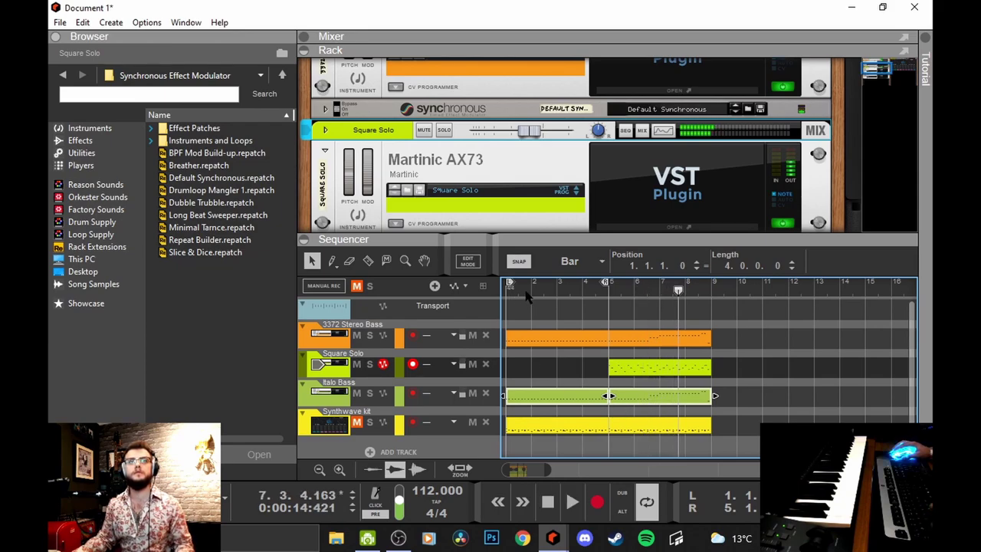
Step: Add another Martinic AX73 instrument to the rack below the Sidechain effect of the Italo Bass channel
{"action": "scroll", "coordinate": [581, 345], "scroll_direction": "down", "scroll_amount": 1}
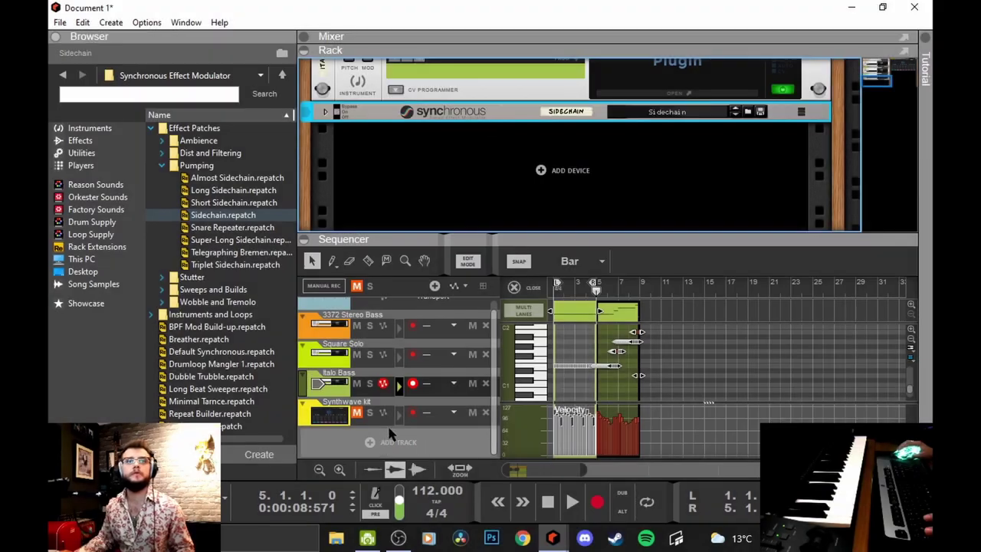
{"action": "right_click", "coordinate": [501, 174]}
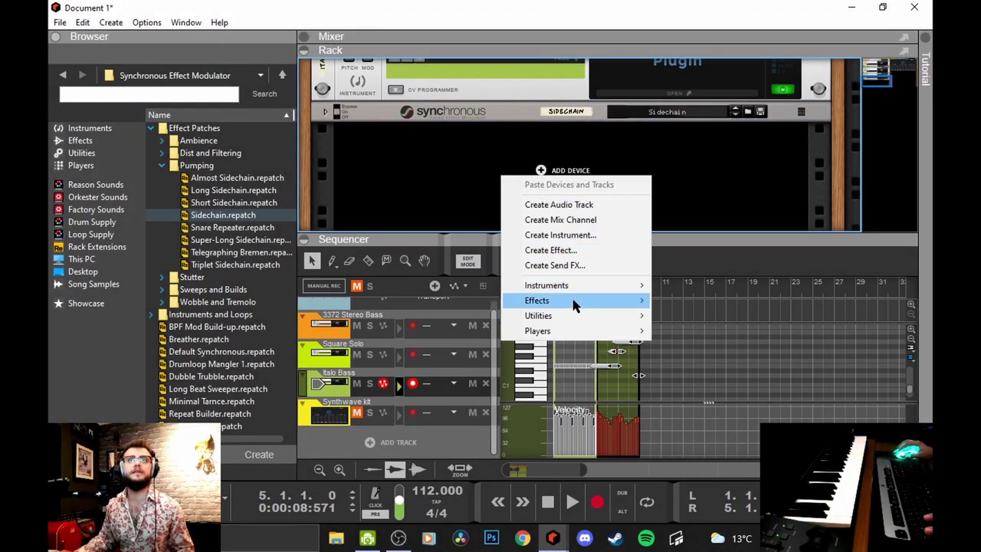
{"action": "mouse_move", "coordinate": [578, 289]}
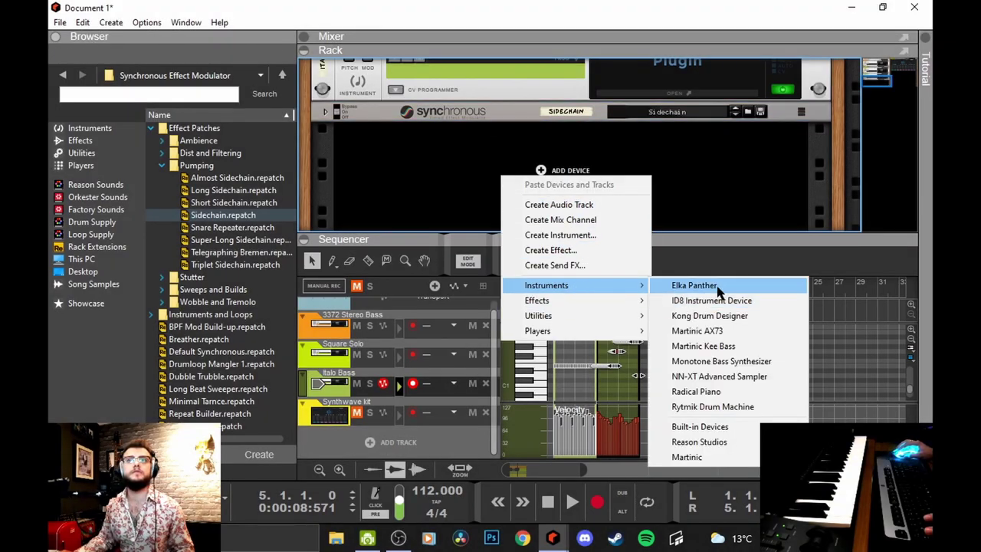
{"action": "left_click", "coordinate": [743, 332]}
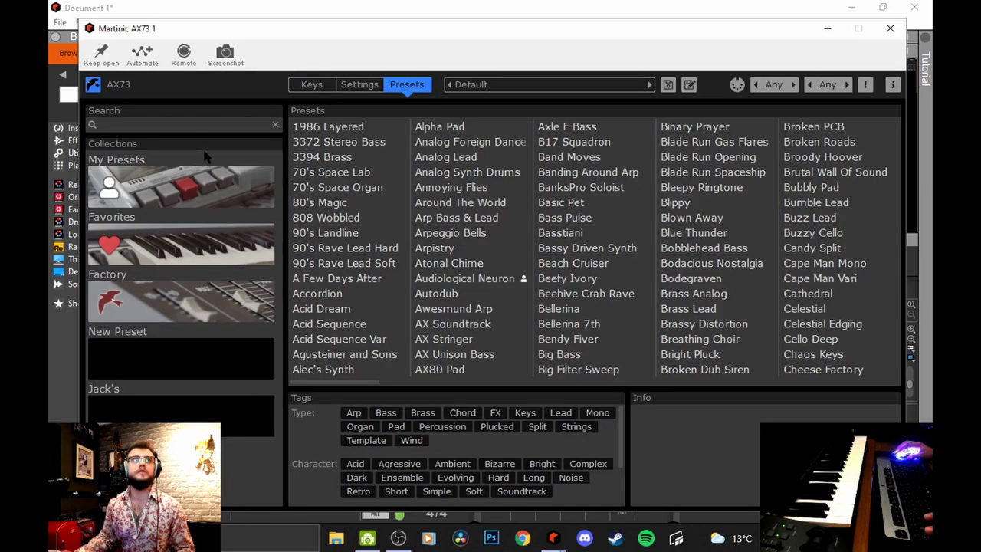
Step: Search the presets for "pad", audition Alpha Pad and Galactic Pad, and load Deep Sweep Pad
{"action": "left_click", "coordinate": [190, 126]}
{"action": "type", "text": "pad"}
{"action": "key", "text": "Return"}
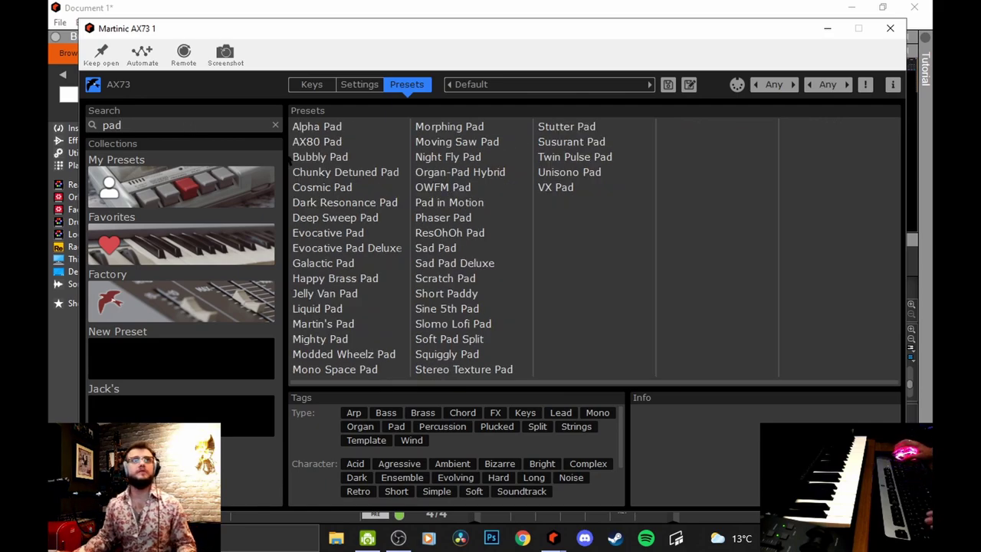
{"action": "left_click", "coordinate": [328, 128]}
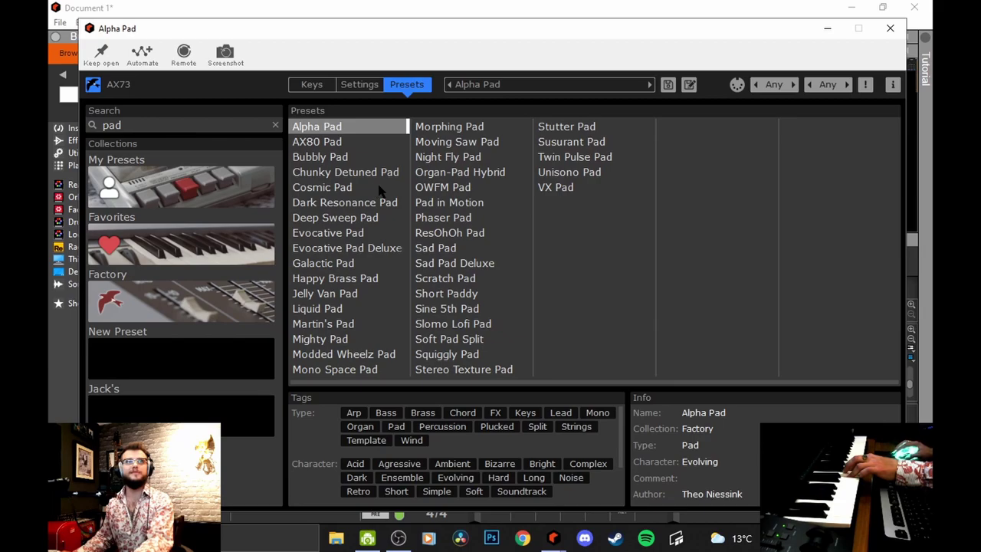
{"action": "left_click", "coordinate": [351, 264]}
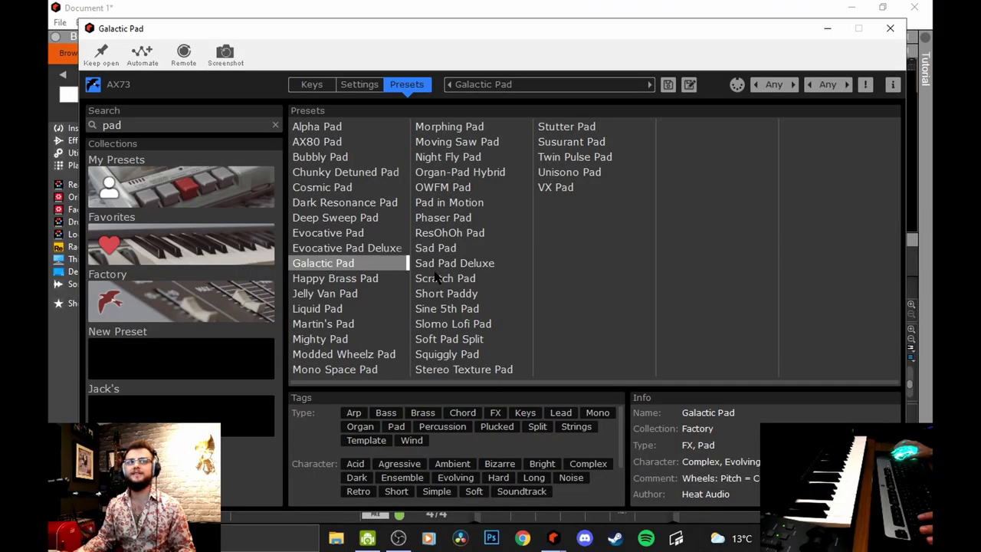
{"action": "left_click", "coordinate": [345, 219]}
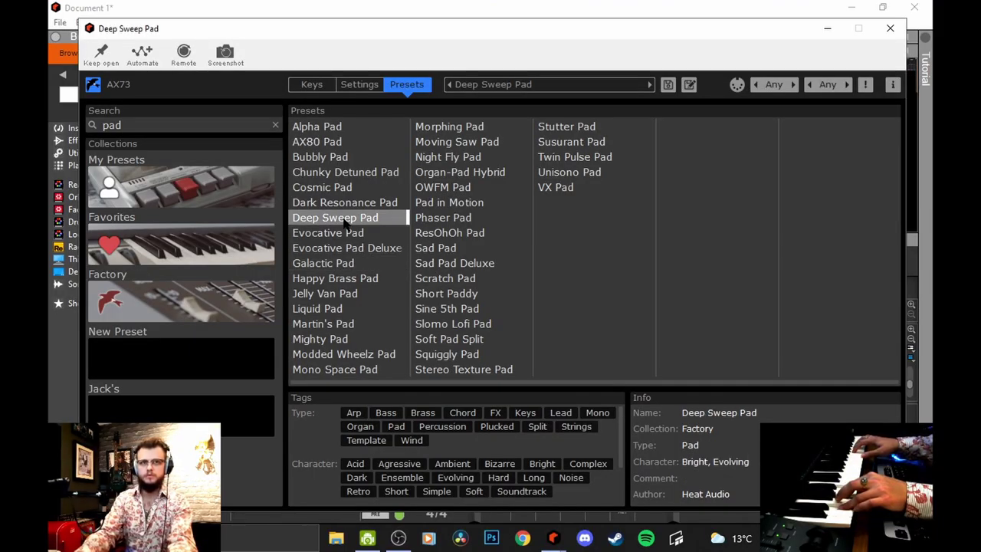
{"action": "double_click", "coordinate": [344, 220]}
Step: Inspect the effect settings, adjust the upper part's VCF frequency to around 48, and close the synth window
{"action": "left_click", "coordinate": [205, 314]}
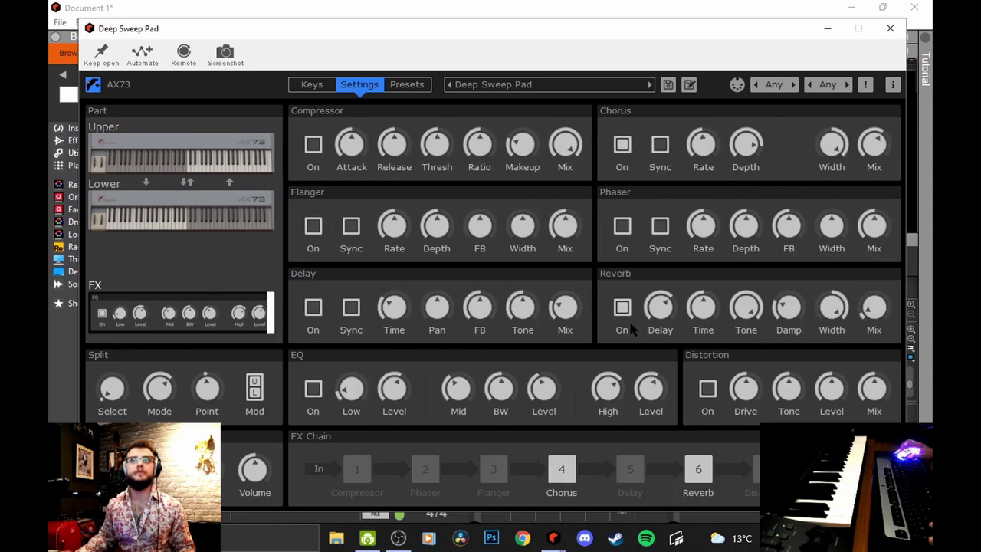
{"action": "left_click", "coordinate": [192, 156]}
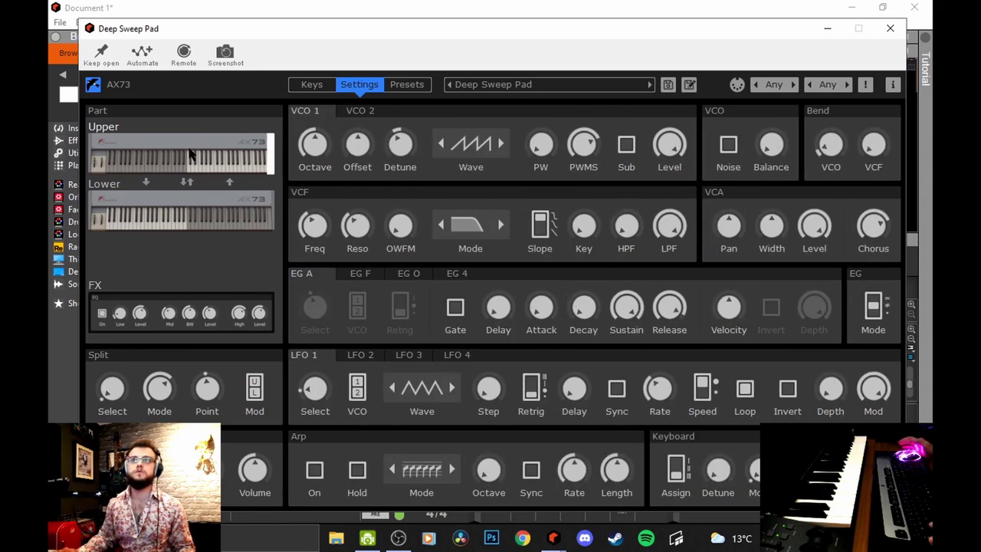
{"action": "left_click_drag", "start_coordinate": [637, 34], "coordinate": [633, 26]}
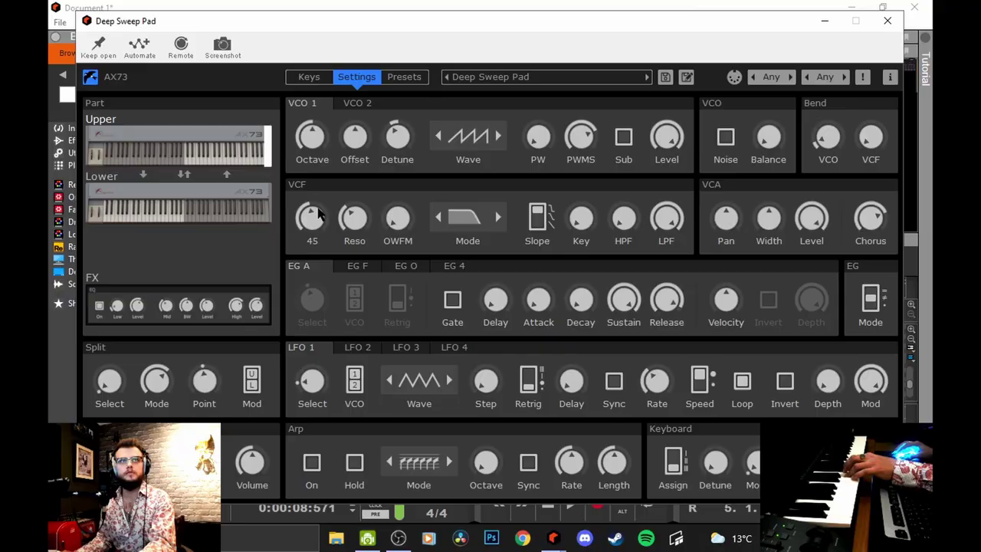
{"action": "left_click_drag", "start_coordinate": [307, 218], "coordinate": [312, 228]}
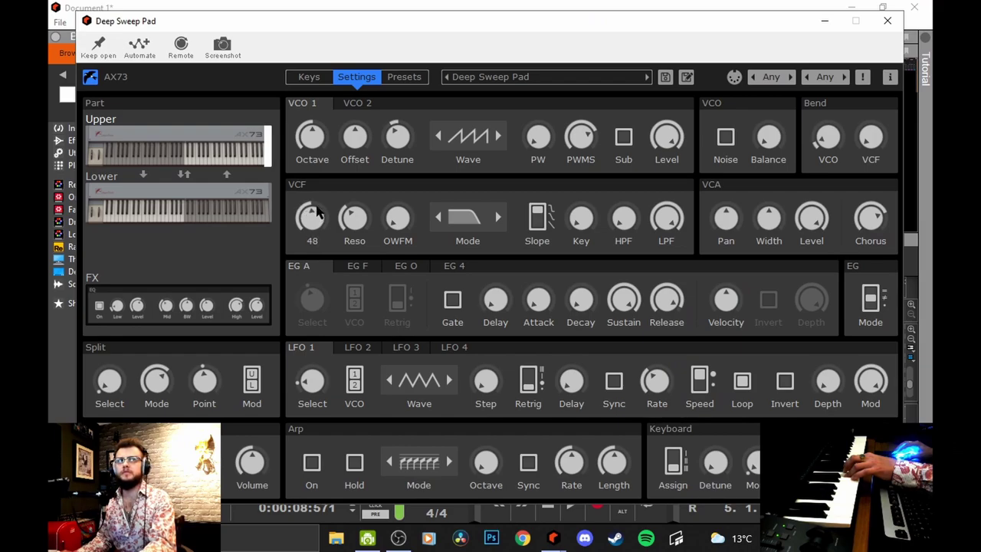
{"action": "mouse_move", "coordinate": [320, 201]}
{"action": "left_mouse_down"}
{"action": "mouse_move", "coordinate": [314, 211]}
{"action": "mouse_move", "coordinate": [331, 157]}
{"action": "mouse_move", "coordinate": [326, 219]}
{"action": "mouse_move", "coordinate": [323, 192]}
{"action": "mouse_move", "coordinate": [325, 210]}
{"action": "left_mouse_up"}
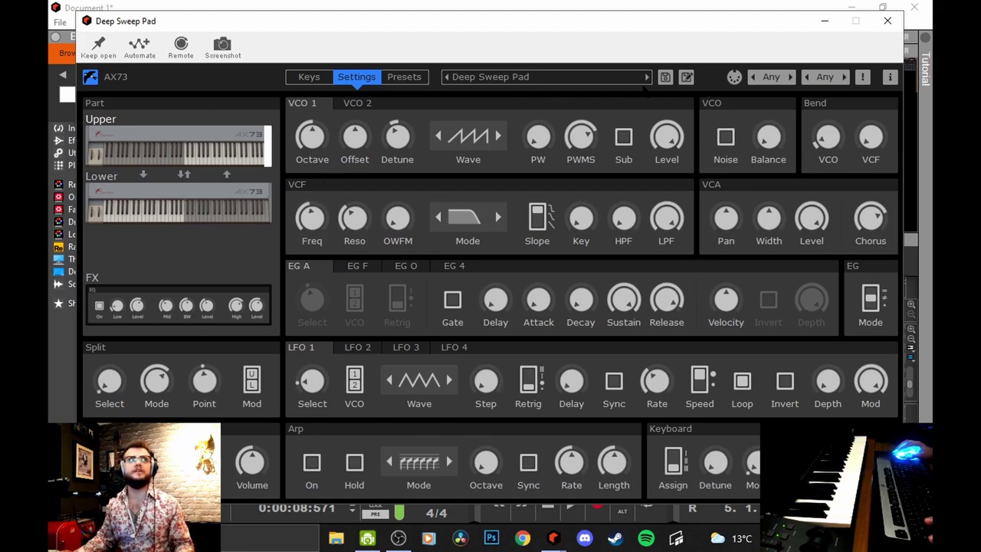
{"action": "key", "text": "alt+F4"}
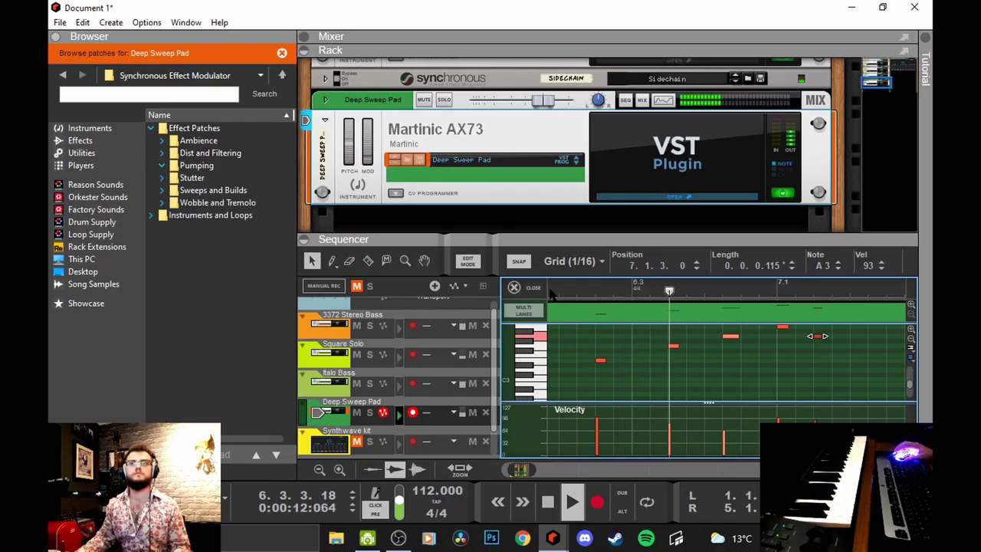
Step: Play back the Deep Sweep Pad part from bar 5 with the other tracks
{"action": "key", "text": "space"}
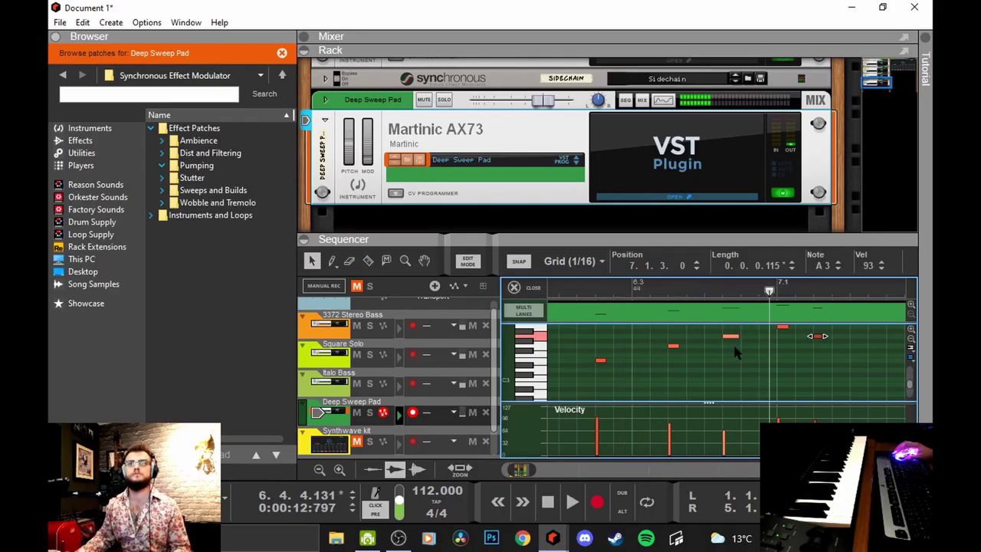
{"action": "scroll", "coordinate": [785, 332], "scroll_direction": "down", "scroll_amount": 2}
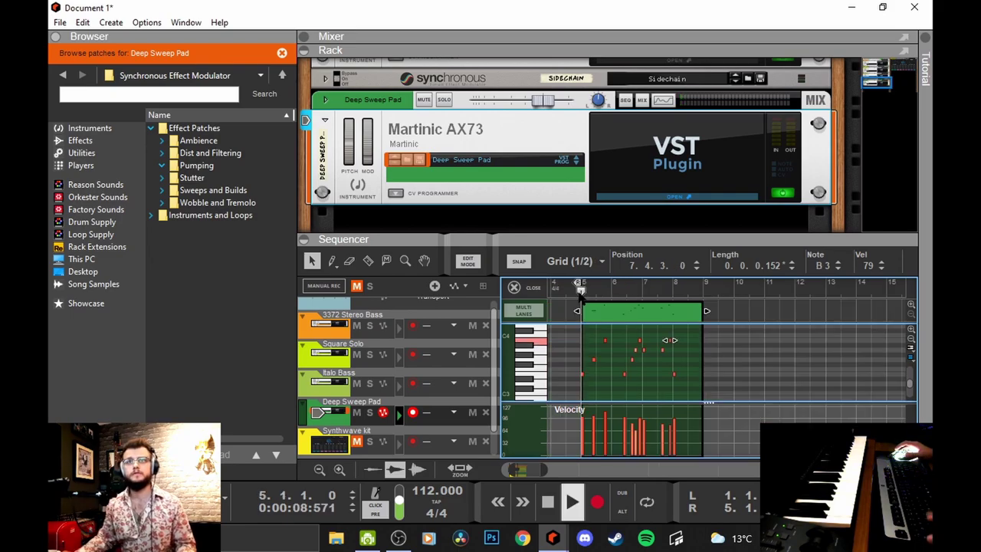
{"action": "key", "text": "space"}
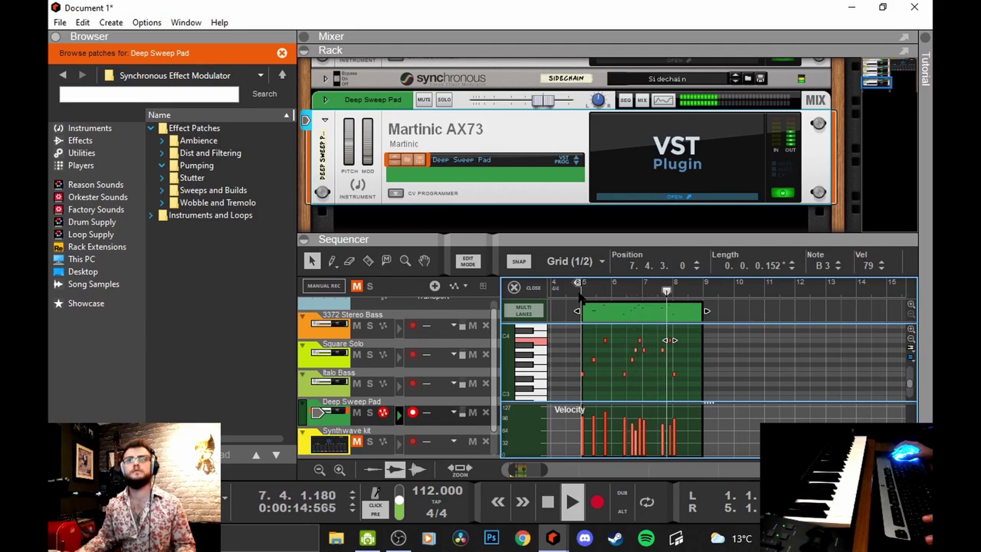
{"action": "key", "text": "space"}
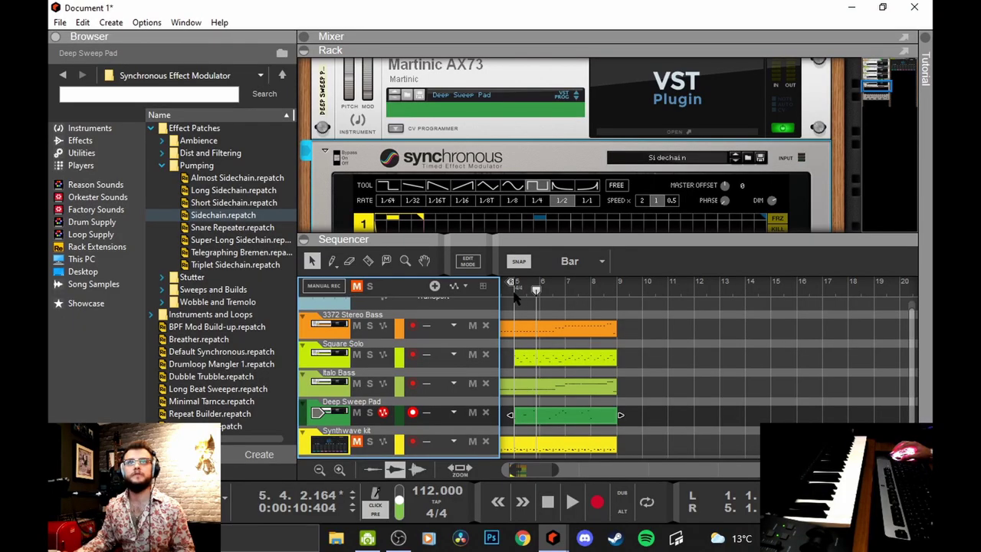
Step: Solo the Deep Sweep Pad track to hear it from bar 5, and turn the solo off again
{"action": "left_click", "coordinate": [515, 296]}
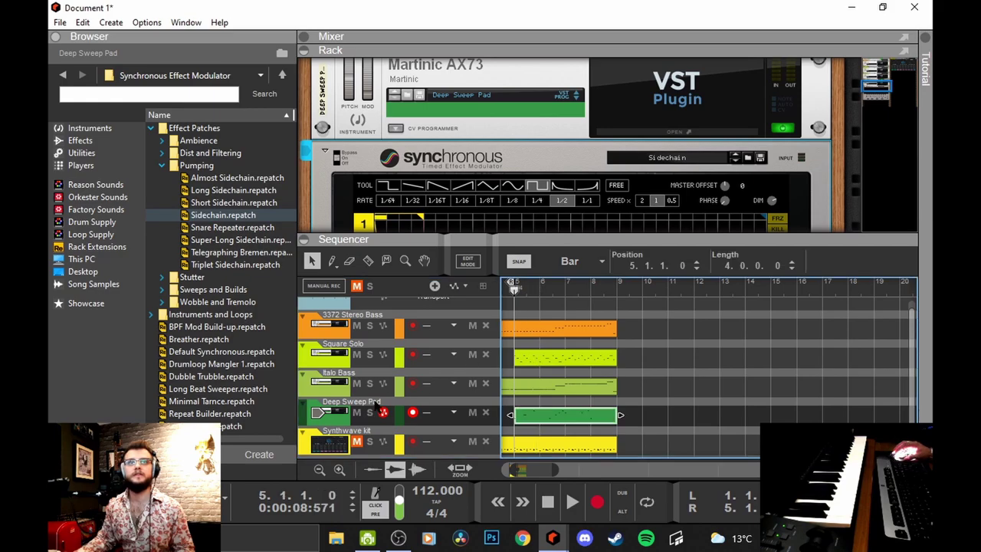
{"action": "left_click", "coordinate": [370, 413]}
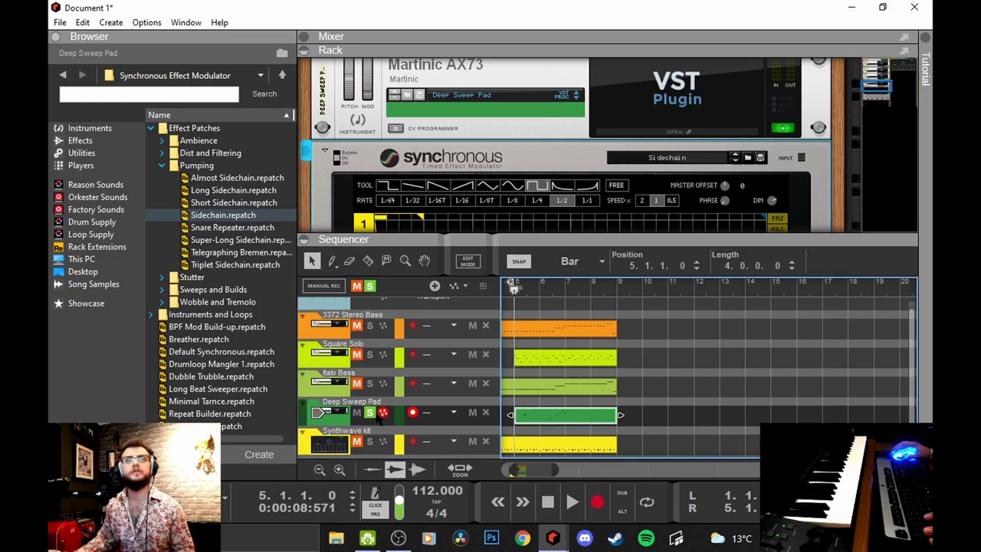
{"action": "key", "text": "space"}
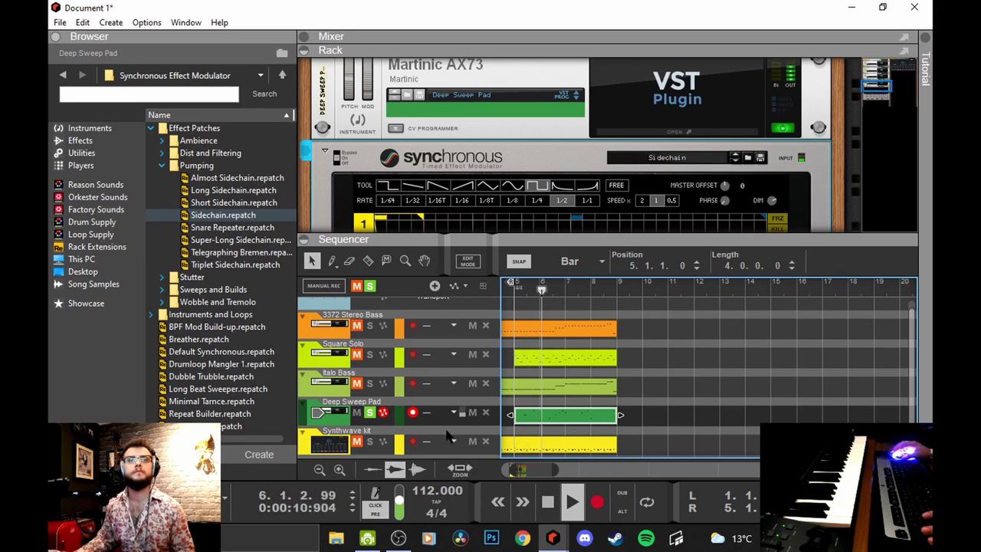
{"action": "key", "text": "space"}
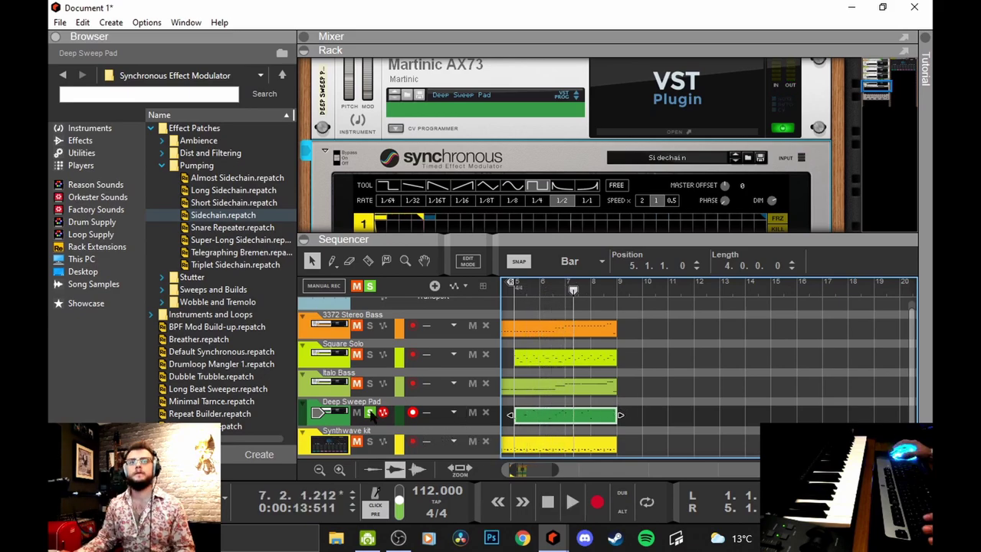
{"action": "left_click", "coordinate": [370, 412]}
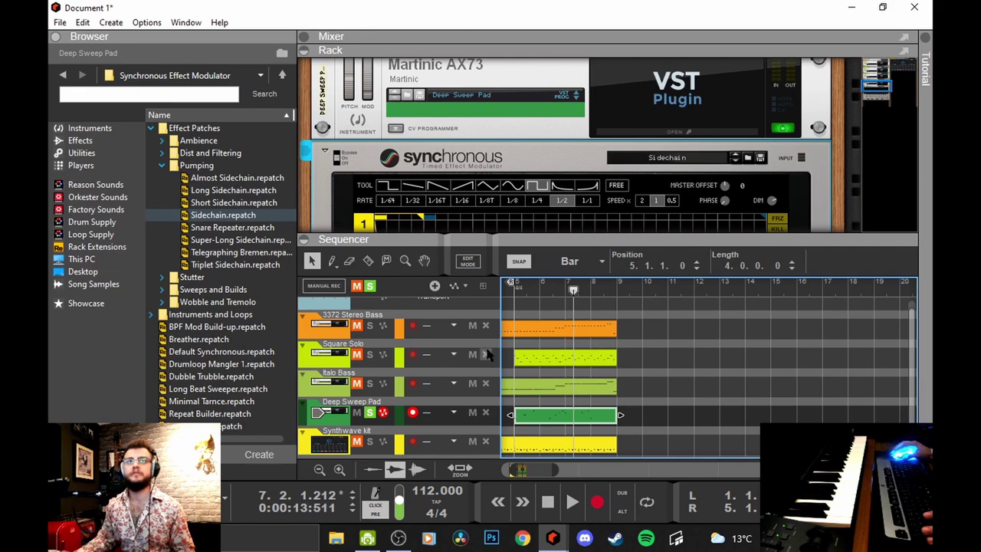
{"action": "left_click", "coordinate": [513, 291]}
{"action": "key", "text": "s"}
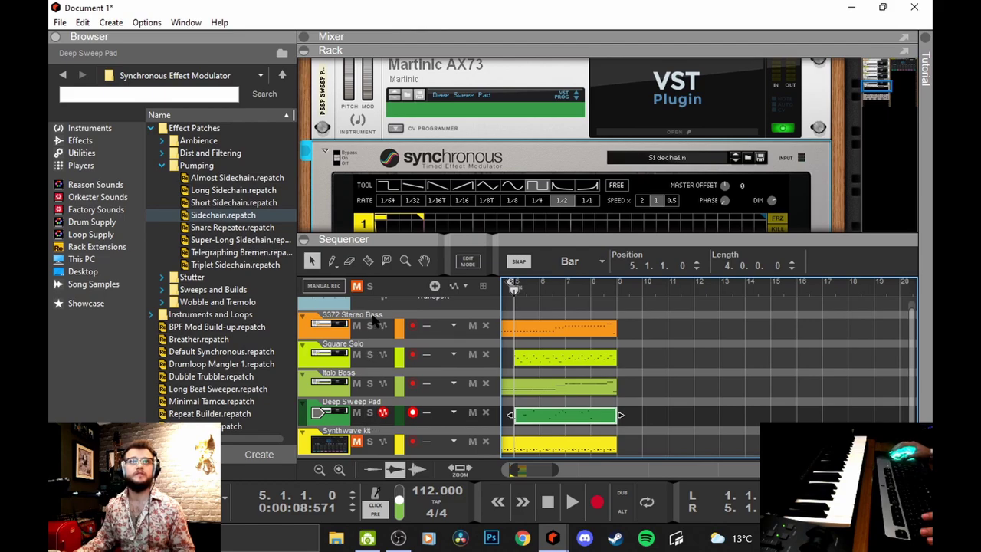
Step: Add a new Martinic AX73 instrument to the rack below the Deep Sweep Pad's Sidechain effect
{"action": "right_click", "coordinate": [537, 185]}
{"action": "mouse_move", "coordinate": [652, 301]}
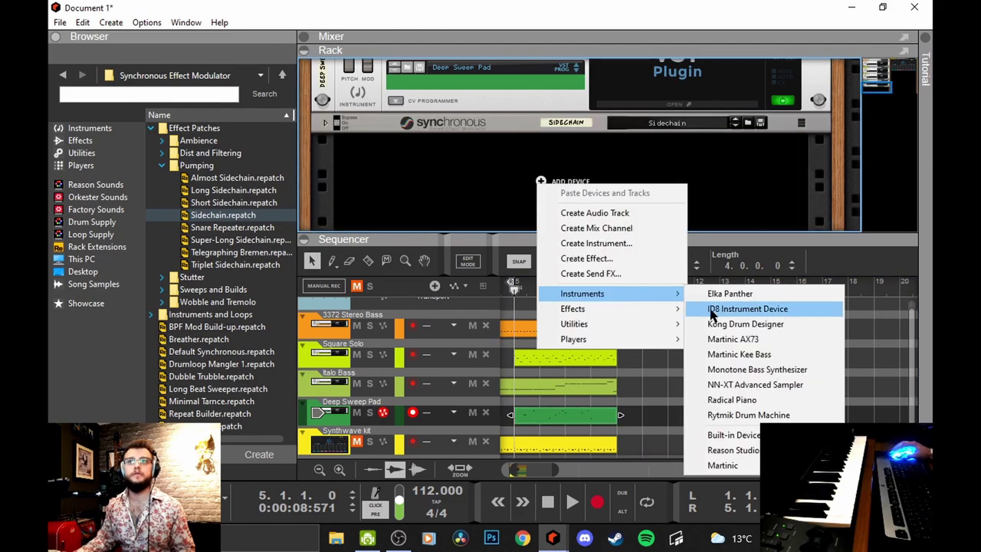
{"action": "left_click", "coordinate": [732, 338]}
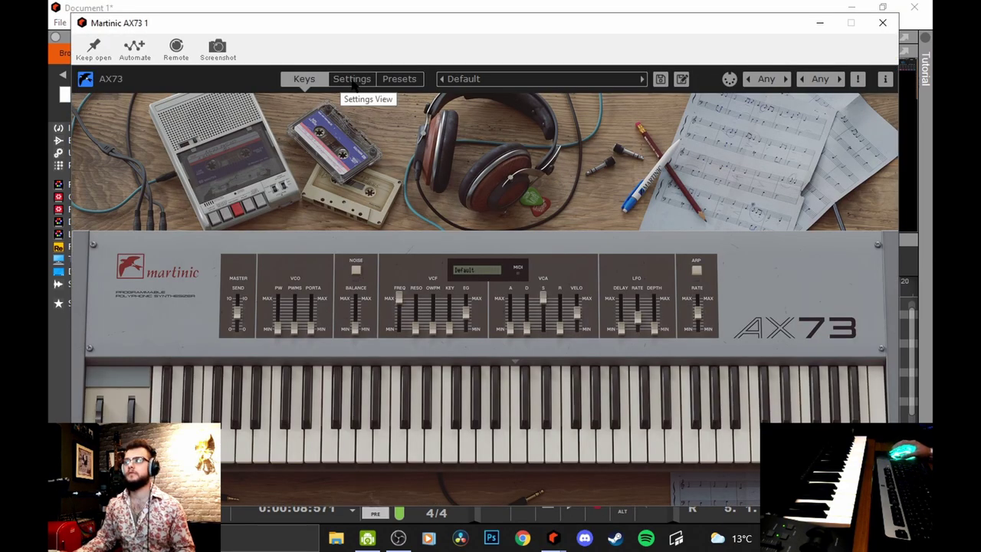
Step: Filter the AX73 presets by the author tag JACK, check My Presets and Favorites, and show the Factory collection
{"action": "left_click", "coordinate": [400, 79]}
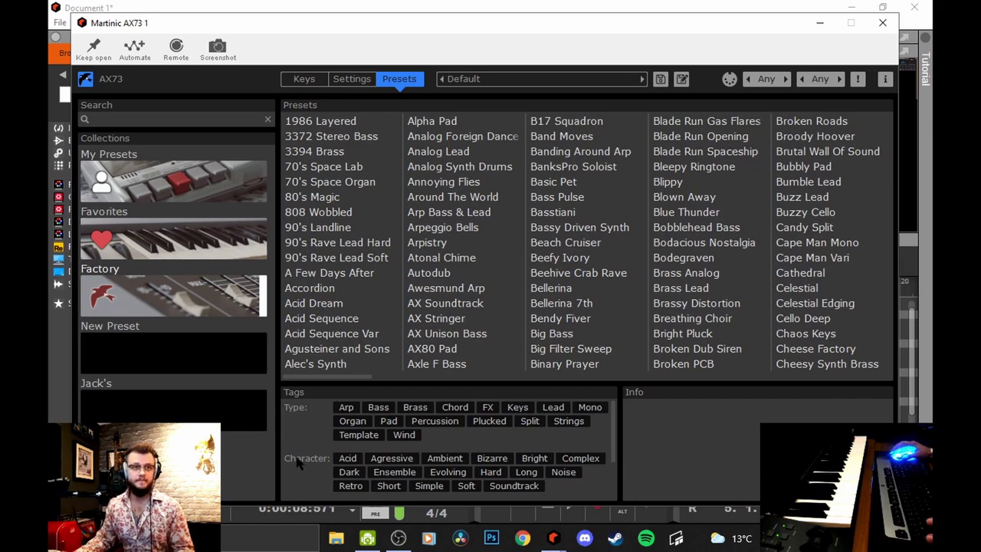
{"action": "scroll", "coordinate": [449, 457], "scroll_direction": "down", "scroll_amount": 1}
{"action": "left_click", "coordinate": [528, 457]}
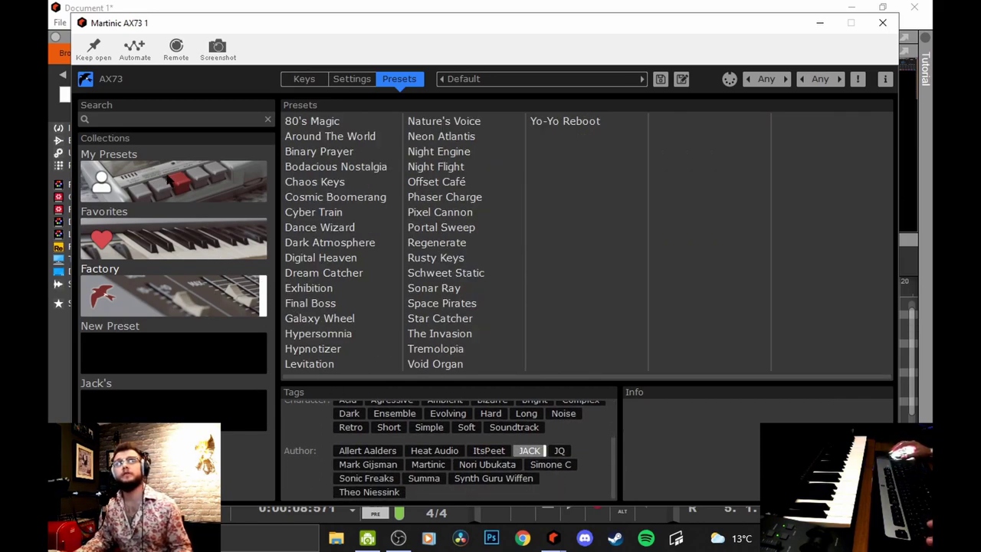
{"action": "left_click", "coordinate": [166, 193]}
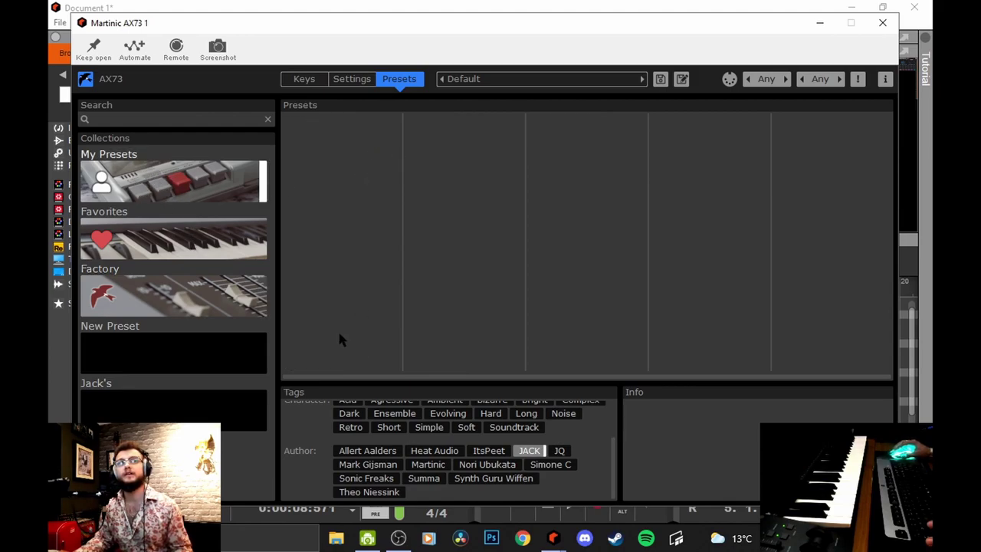
{"action": "left_click", "coordinate": [198, 258]}
{"action": "left_click", "coordinate": [220, 300]}
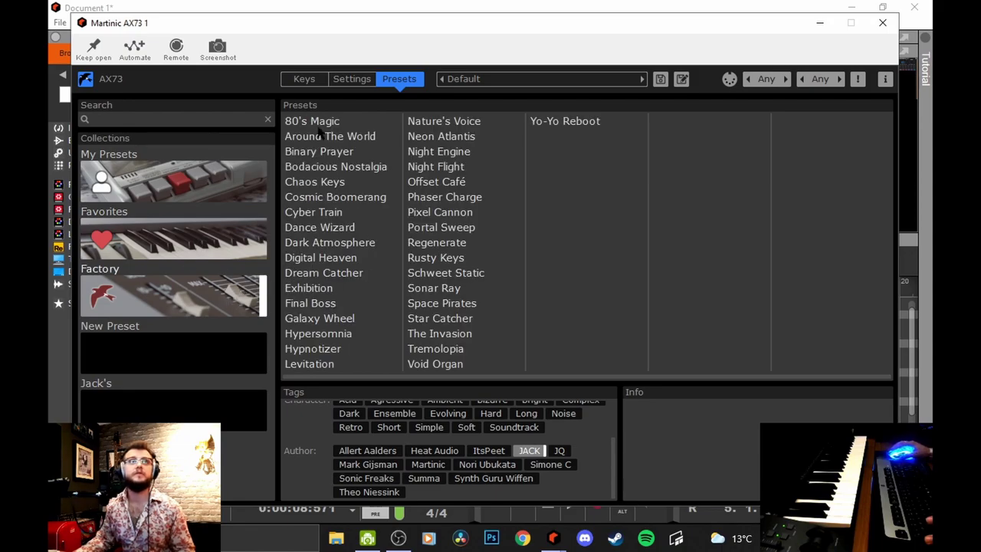
Step: Load the 80's Magic preset, check its preset options, and load the Dark Atmosphere preset for comparison
{"action": "right_click", "coordinate": [318, 124]}
{"action": "left_click", "coordinate": [325, 124]}
{"action": "right_click", "coordinate": [337, 126]}
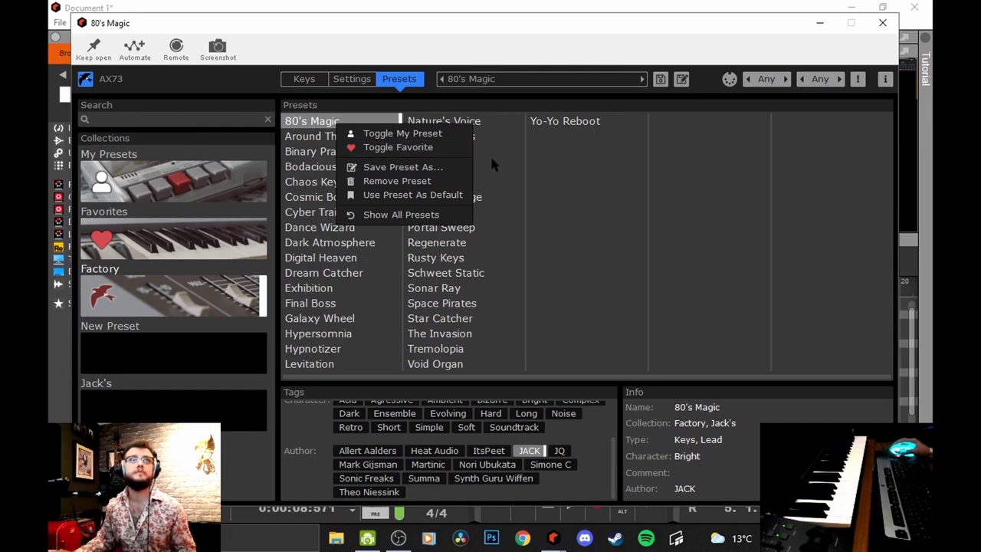
{"action": "left_click", "coordinate": [342, 265]}
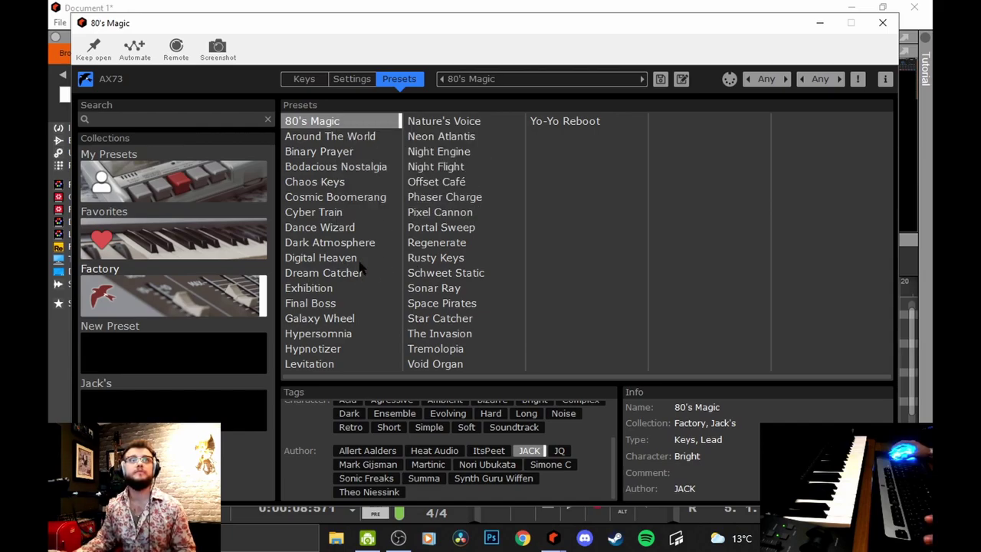
{"action": "left_click", "coordinate": [316, 243]}
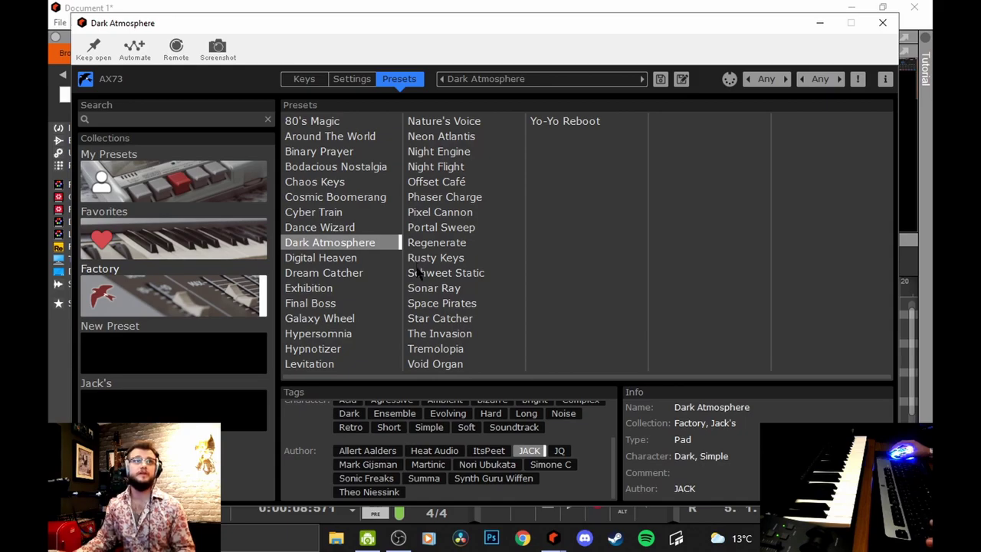
Step: Narrow the JACK presets to the Complex character tag and load the Star Catcher preset
{"action": "scroll", "coordinate": [533, 464], "scroll_direction": "up", "scroll_amount": 3}
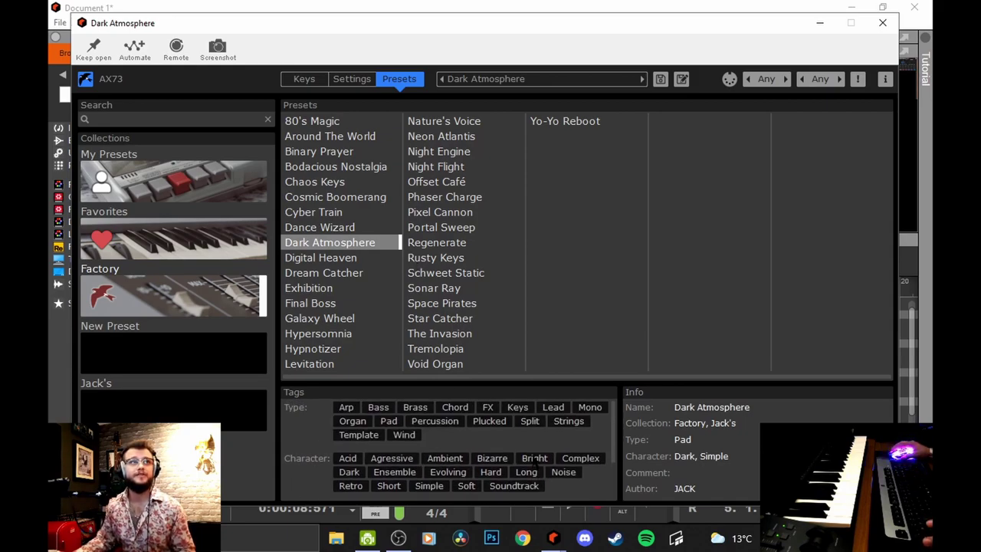
{"action": "scroll", "coordinate": [534, 457], "scroll_direction": "down", "scroll_amount": 3}
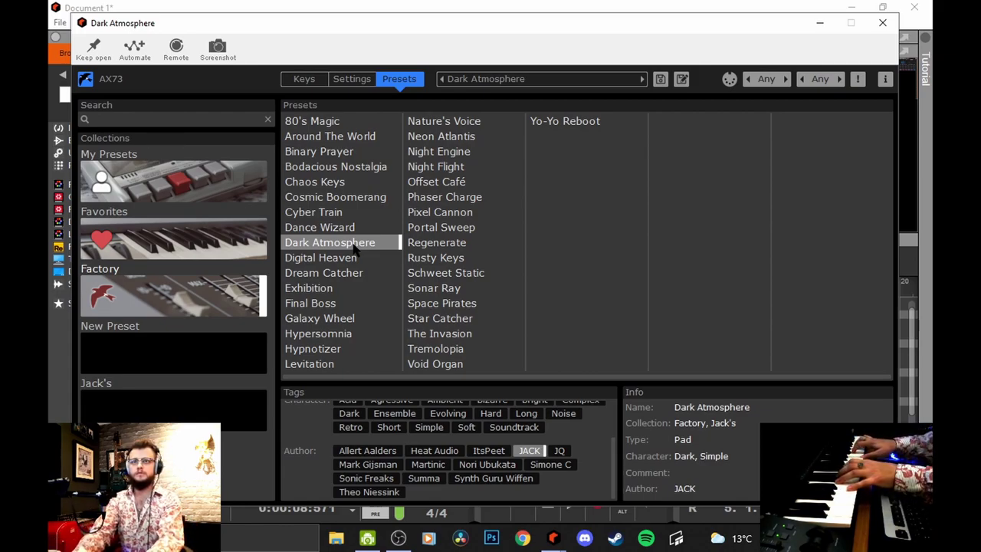
{"action": "scroll", "coordinate": [488, 445], "scroll_direction": "up", "scroll_amount": 1}
{"action": "scroll", "coordinate": [488, 449], "scroll_direction": "up", "scroll_amount": 1}
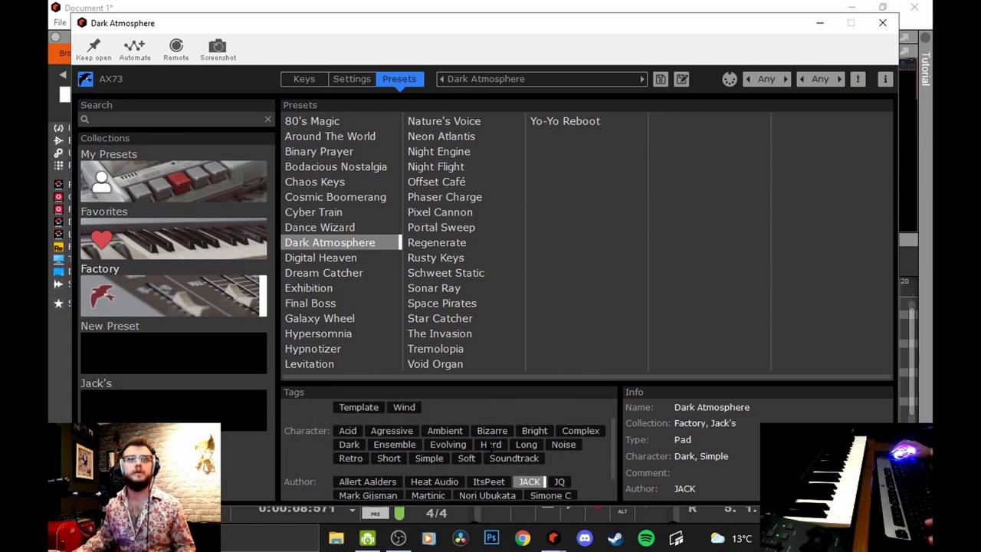
{"action": "left_click", "coordinate": [580, 431]}
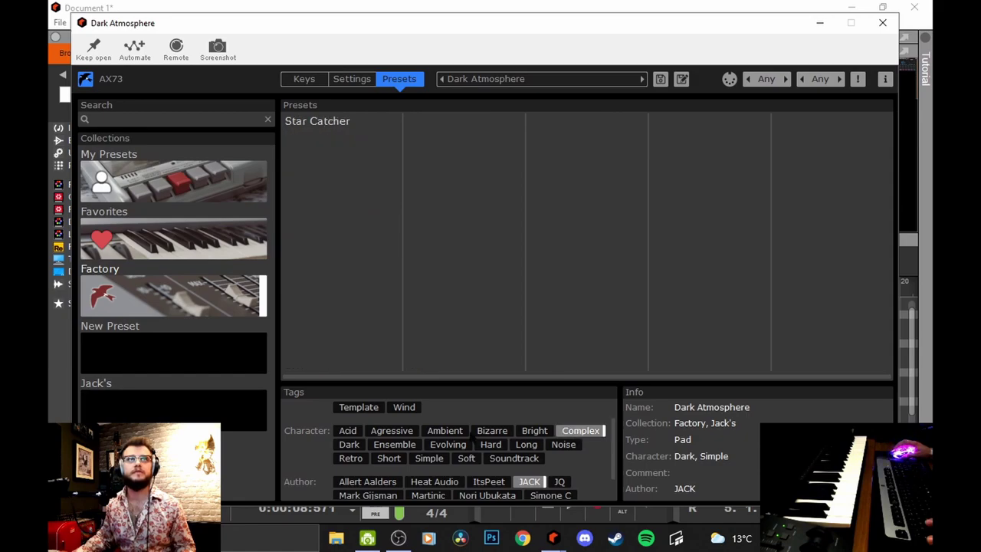
{"action": "left_click", "coordinate": [323, 128]}
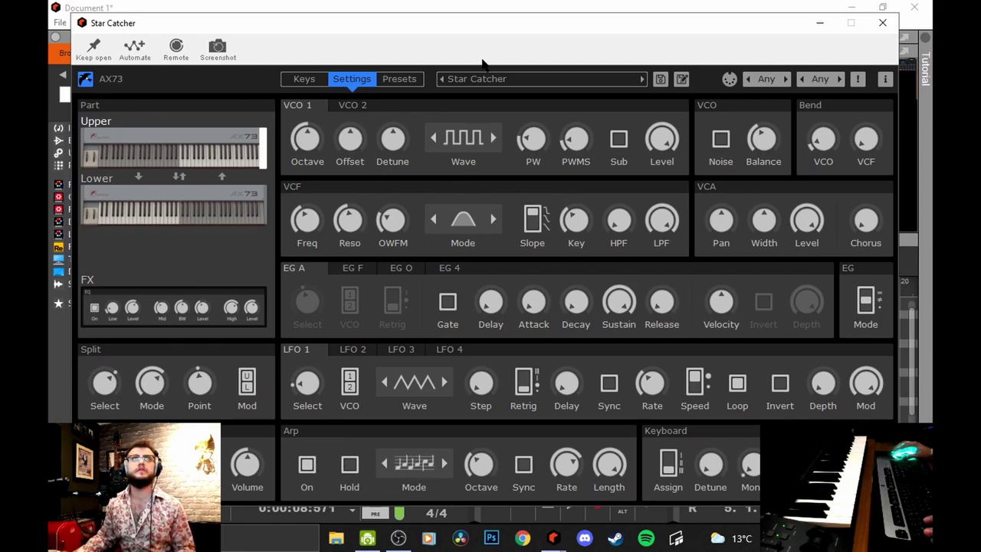
Step: Sync the Star Catcher arpeggiator to the song tempo and raise its rate
{"action": "left_click_drag", "start_coordinate": [487, 35], "coordinate": [487, 31]}
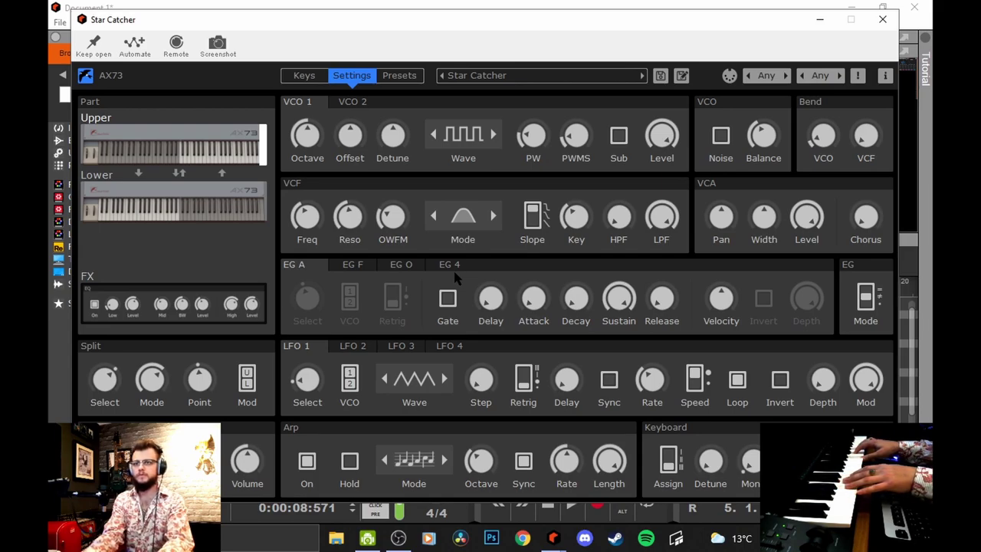
{"action": "left_click_drag", "start_coordinate": [564, 469], "coordinate": [558, 451]}
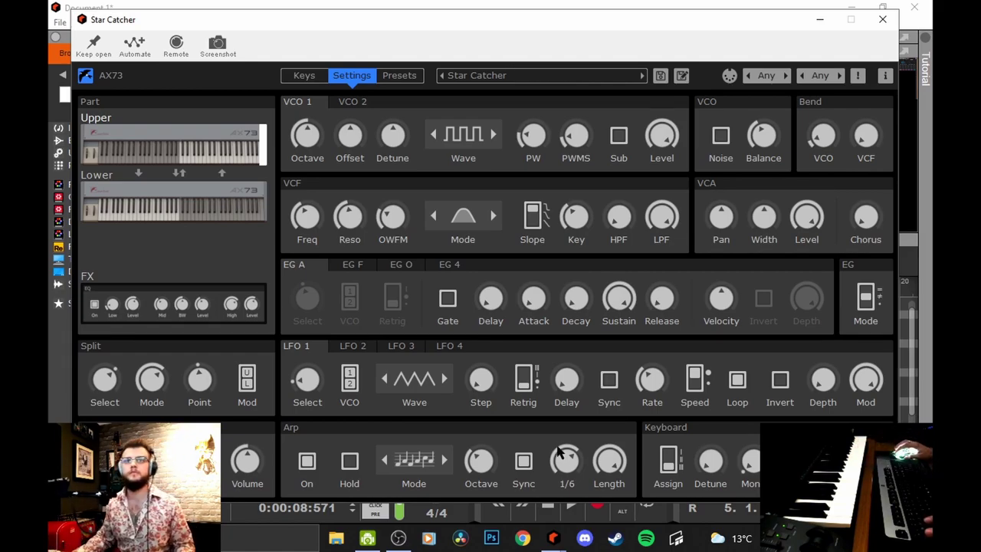
{"action": "left_click_drag", "start_coordinate": [557, 451], "coordinate": [566, 444]}
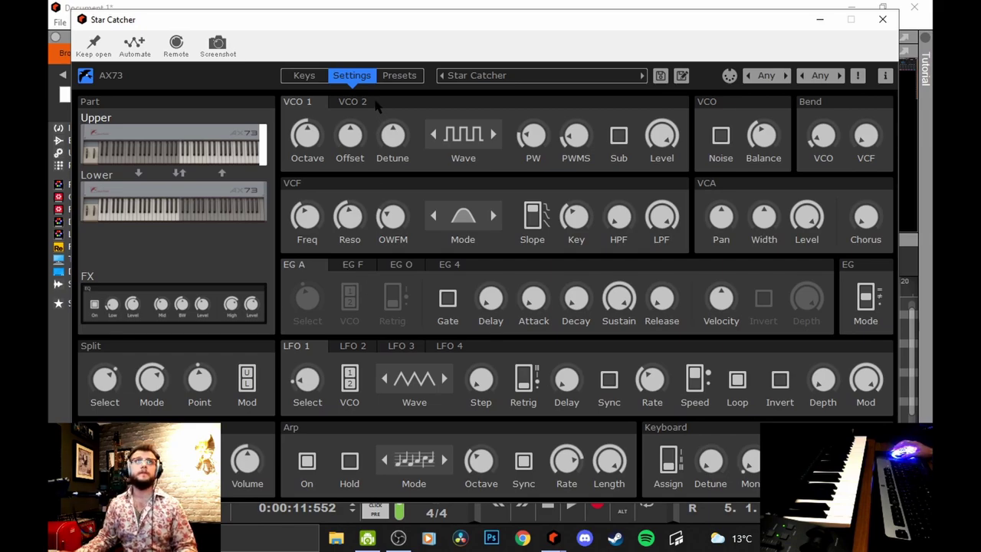
Step: Set the Upper part's VCF frequency to 24 and reduce the Lower part's VCF frequency
{"action": "left_click", "coordinate": [414, 80]}
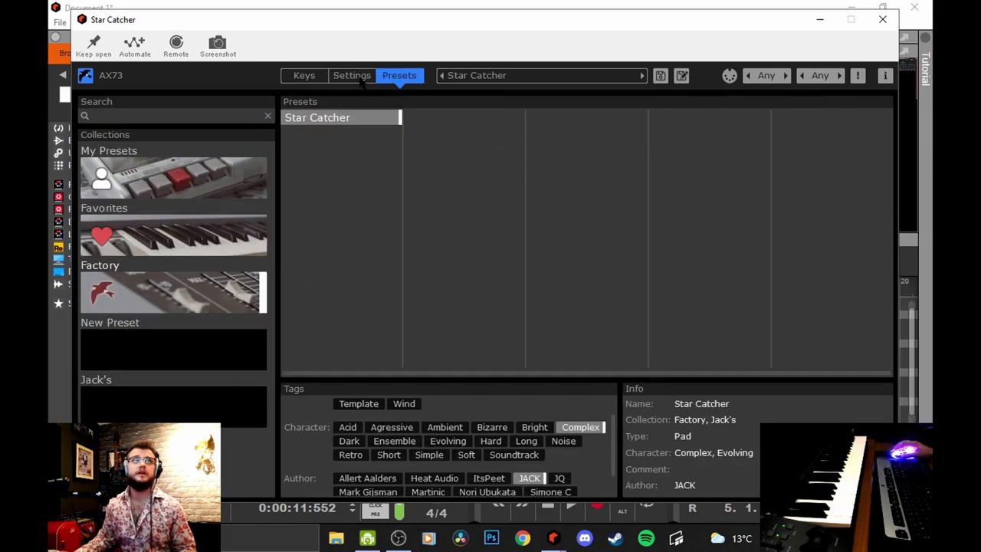
{"action": "left_click", "coordinate": [355, 79]}
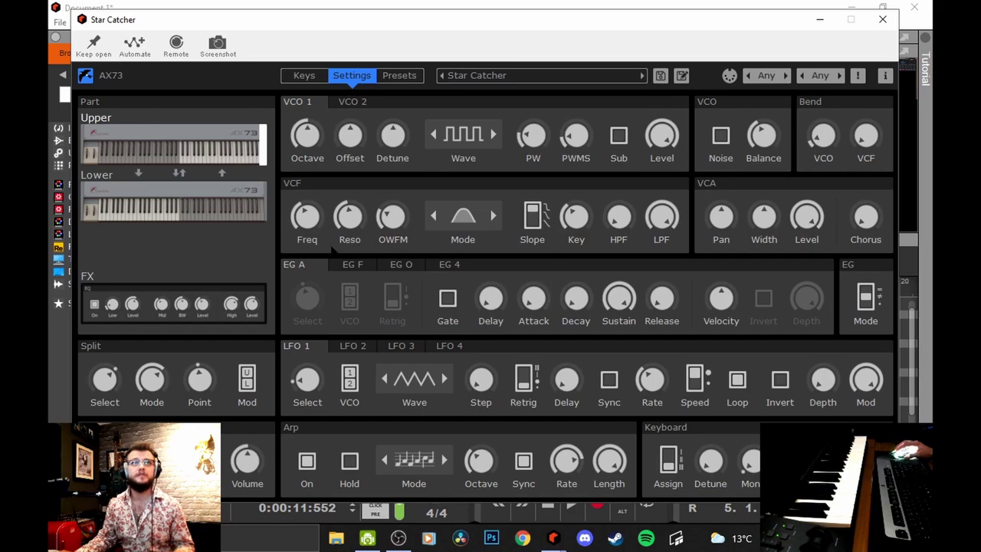
{"action": "mouse_move", "coordinate": [308, 221]}
{"action": "left_click_drag", "start_coordinate": [309, 221], "coordinate": [314, 252]}
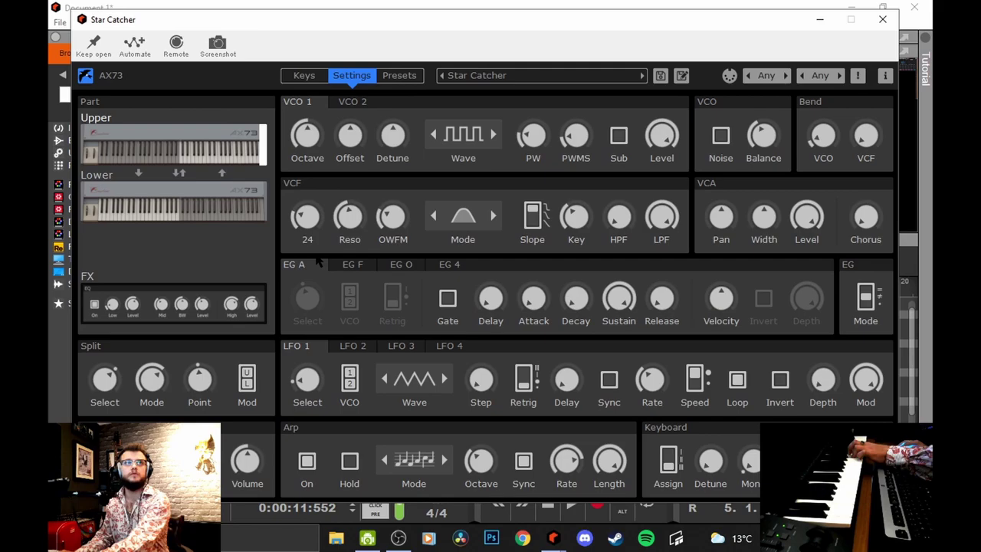
{"action": "left_click", "coordinate": [198, 220]}
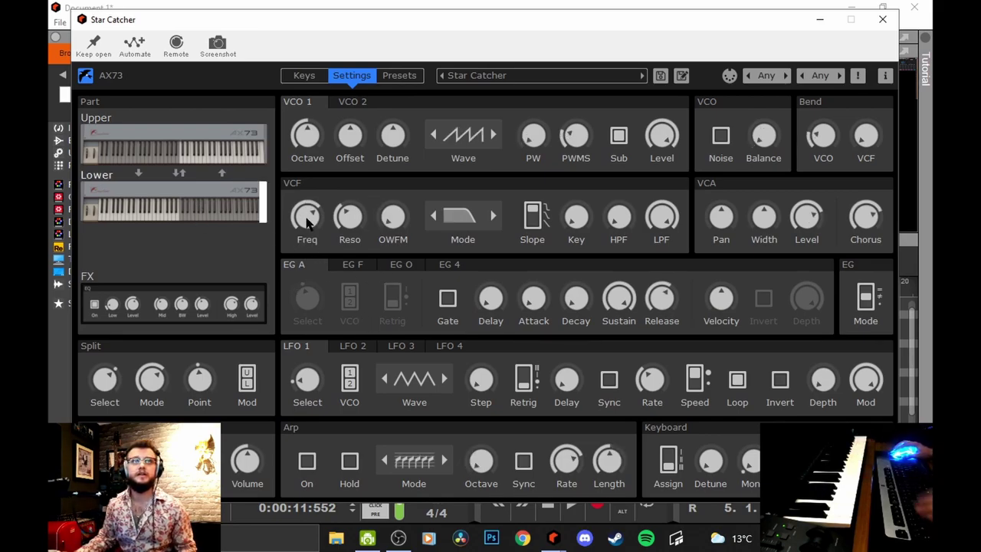
{"action": "left_click_drag", "start_coordinate": [308, 222], "coordinate": [310, 249]}
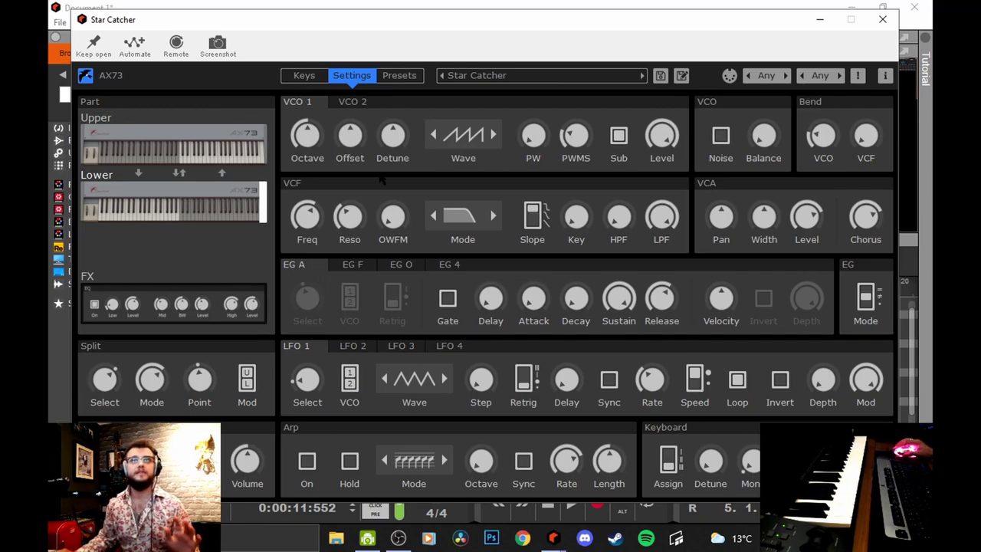
Step: Adjust the Phaser rate in Star Catcher's FX section and switch the Phaser on
{"action": "left_click", "coordinate": [197, 307]}
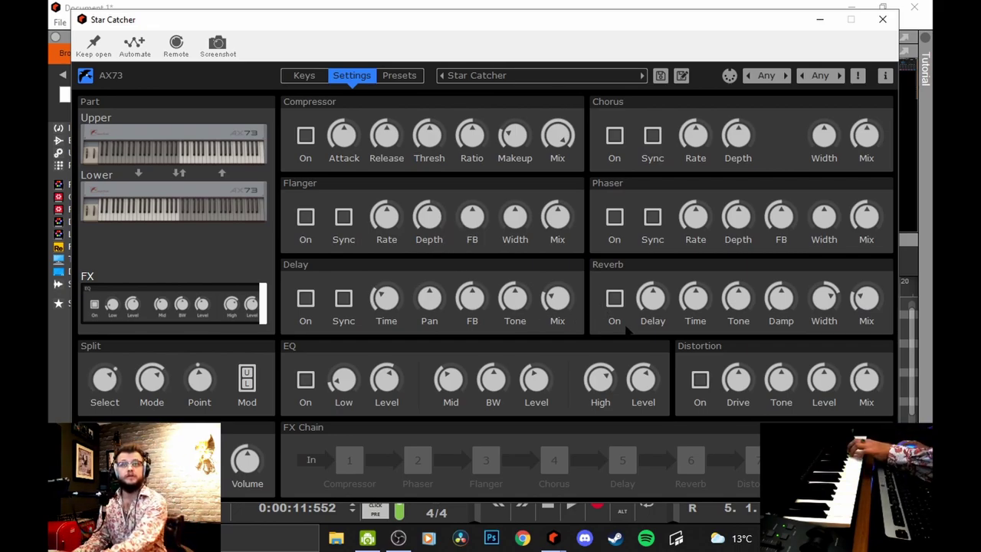
{"action": "mouse_move", "coordinate": [702, 205]}
{"action": "left_mouse_down"}
{"action": "mouse_move", "coordinate": [701, 170]}
{"action": "mouse_move", "coordinate": [703, 214]}
{"action": "mouse_move", "coordinate": [705, 155]}
{"action": "mouse_move", "coordinate": [699, 213]}
{"action": "left_mouse_up"}
{"action": "left_click", "coordinate": [615, 217]}
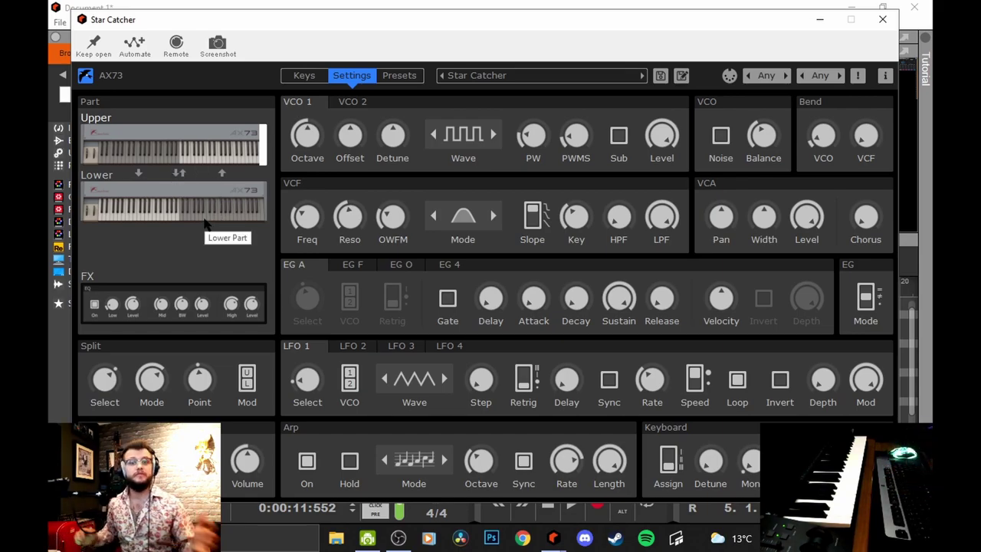
Step: Check the Upper part's VCO 1 octave, the VCO 2 settings and the Split select control
{"action": "mouse_move", "coordinate": [308, 154]}
{"action": "left_click_drag", "start_coordinate": [307, 154], "coordinate": [305, 148]}
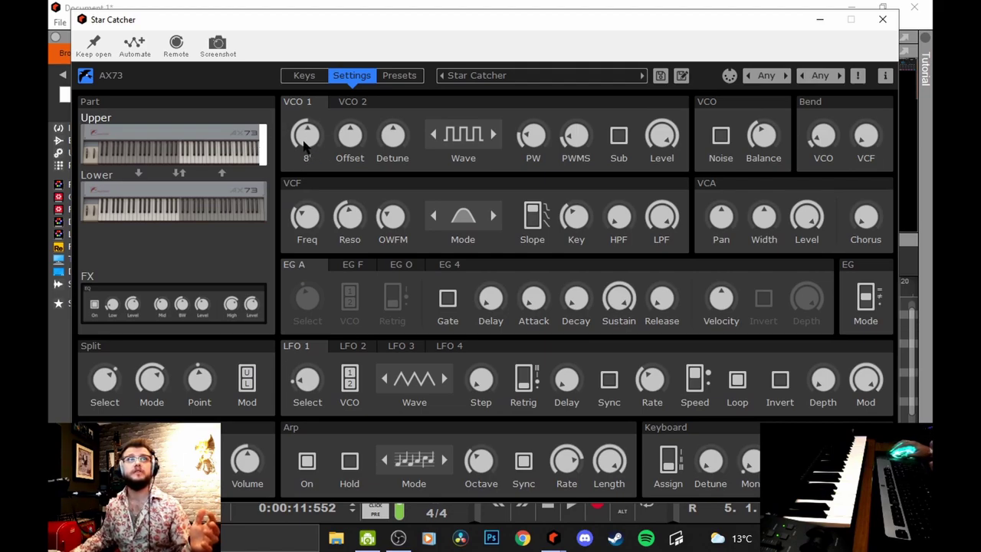
{"action": "left_click", "coordinate": [353, 104]}
{"action": "left_click", "coordinate": [310, 105]}
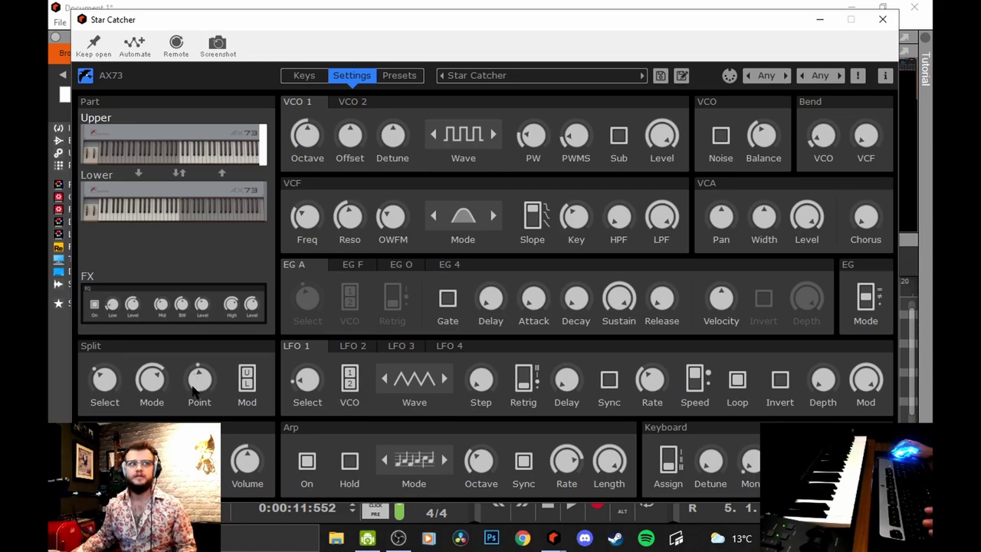
{"action": "left_click", "coordinate": [105, 387]}
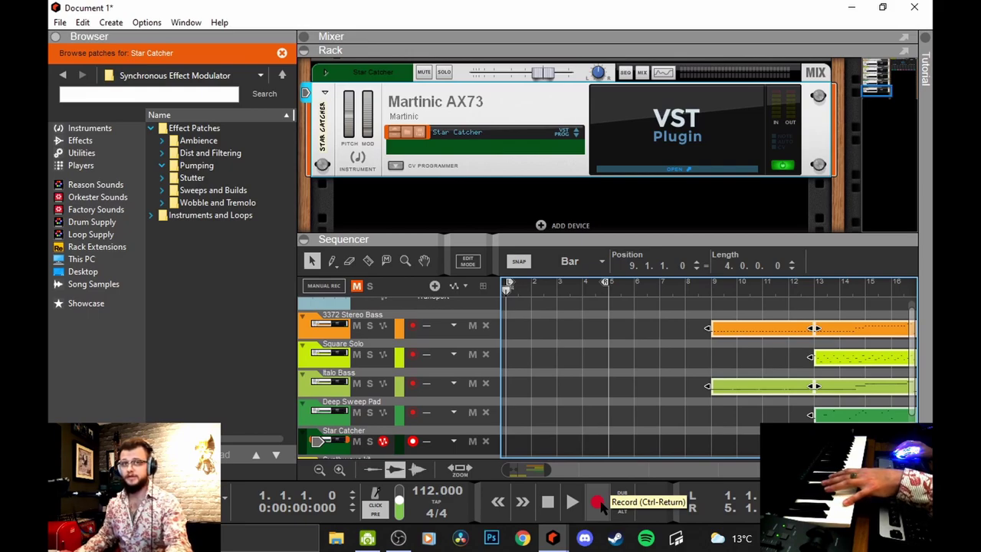
Step: Record a part of about nine bars on the Star Catcher track, starting at bar 1
{"action": "left_click", "coordinate": [599, 503]}
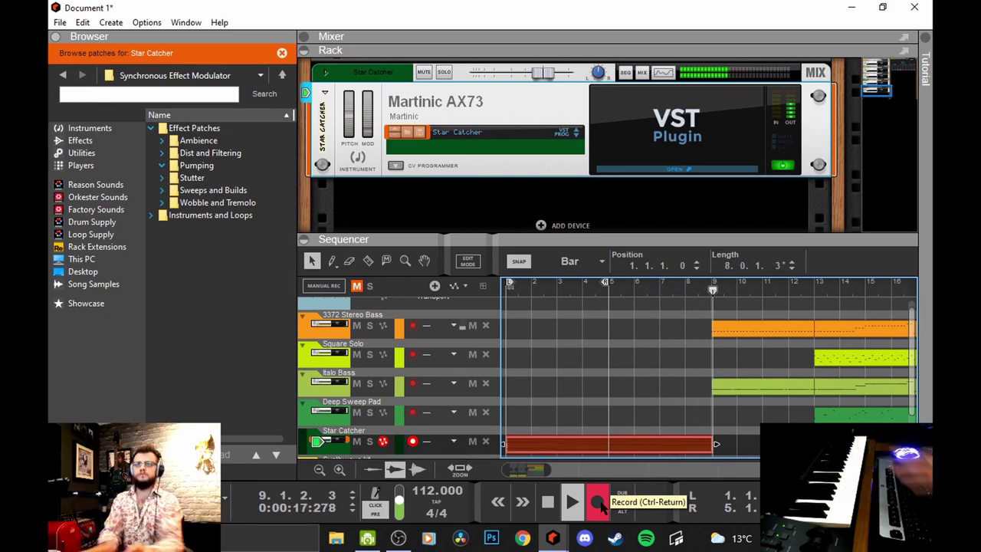
{"action": "key", "text": "space"}
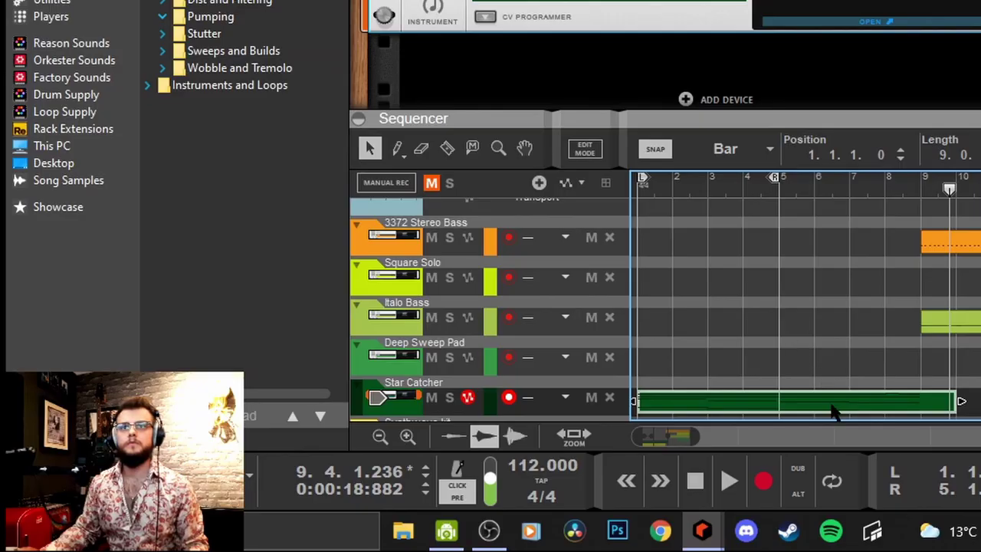
Step: Add another Martinic AX73 instrument to the rack below Star Catcher
{"action": "right_click", "coordinate": [718, 110]}
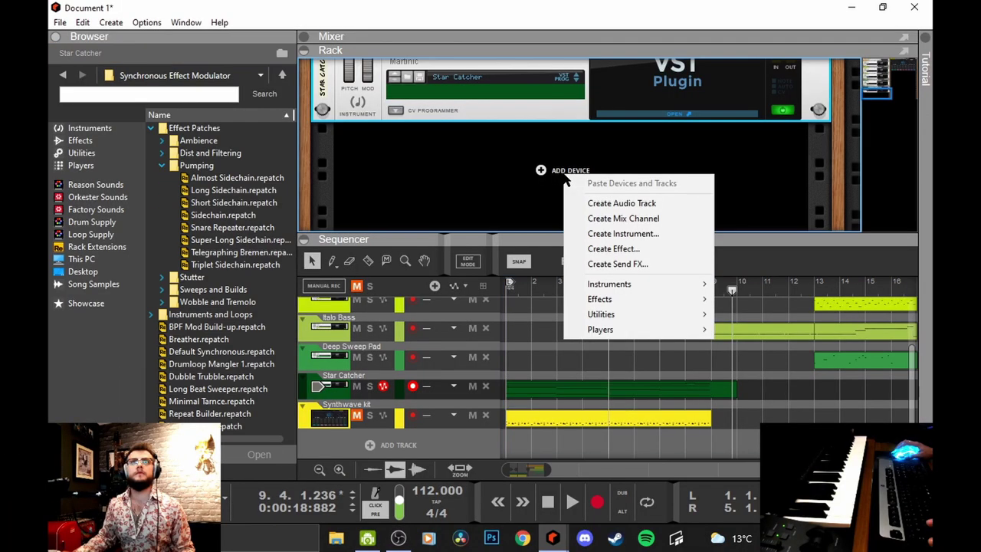
{"action": "mouse_move", "coordinate": [615, 284]}
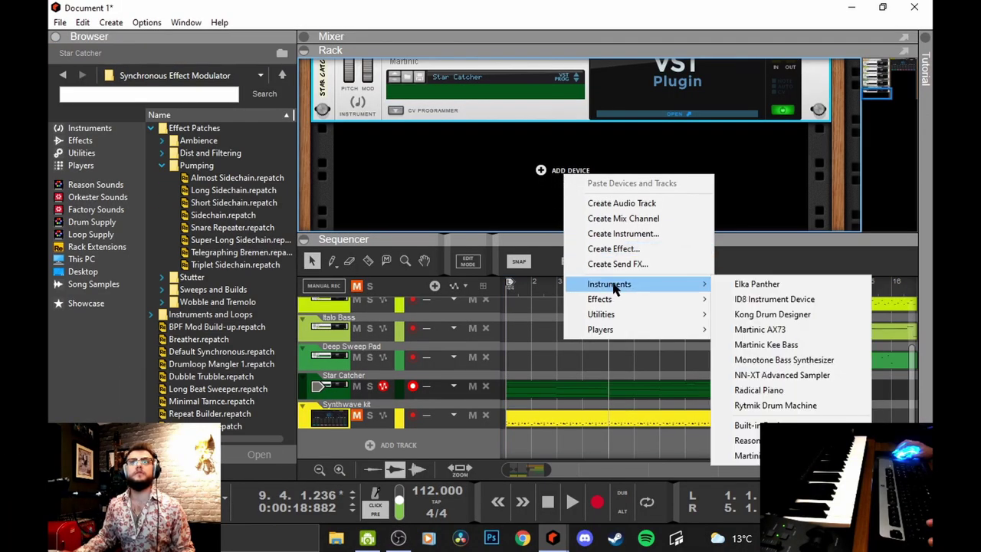
{"action": "left_click", "coordinate": [767, 331]}
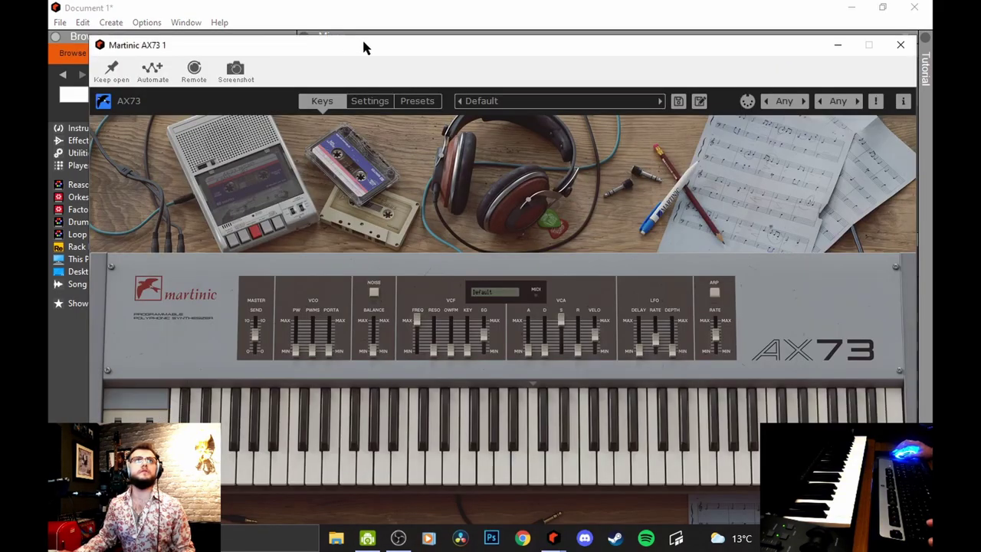
{"action": "left_click_drag", "start_coordinate": [364, 48], "coordinate": [359, 36]}
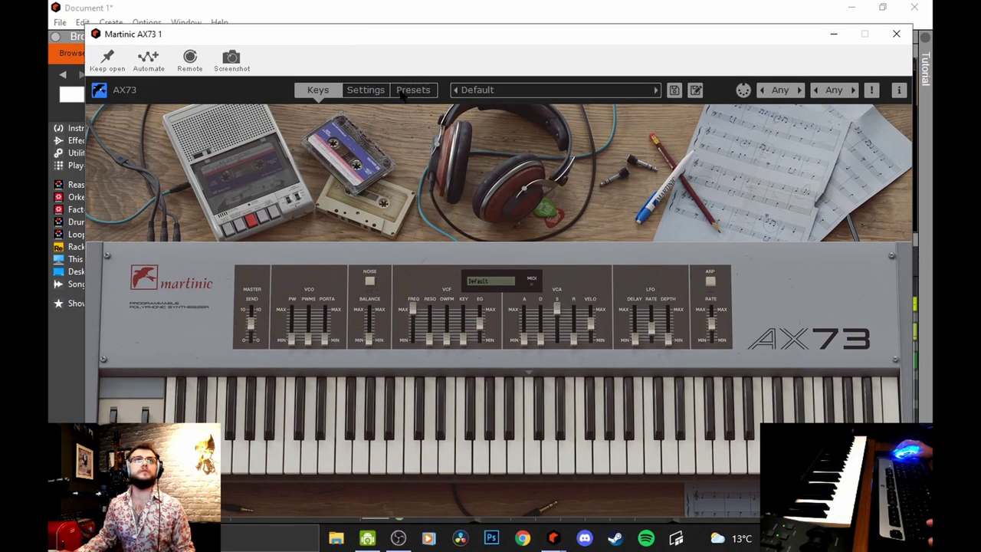
Step: Search the new AX73's presets for "kick" and load Famous Kick
{"action": "left_click", "coordinate": [406, 91]}
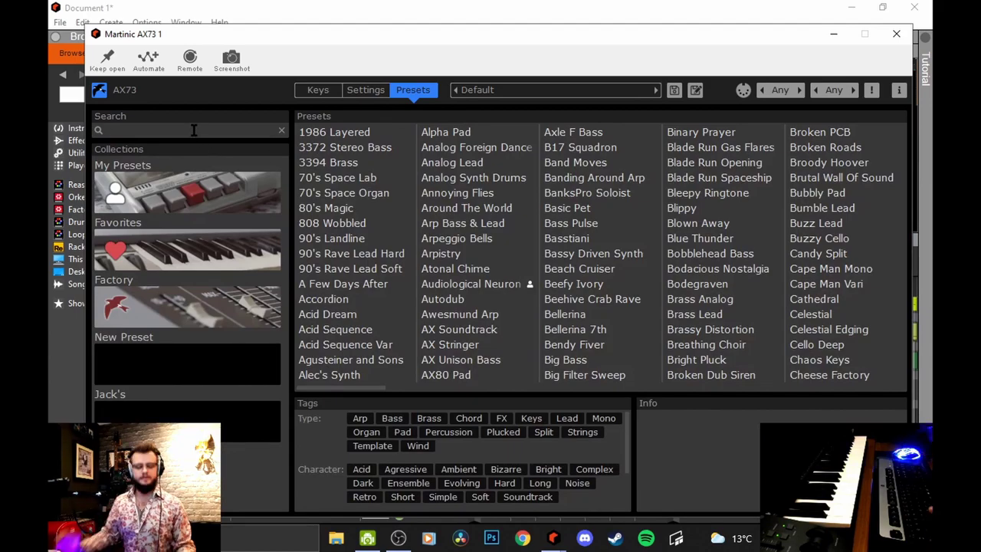
{"action": "type", "text": "kick"}
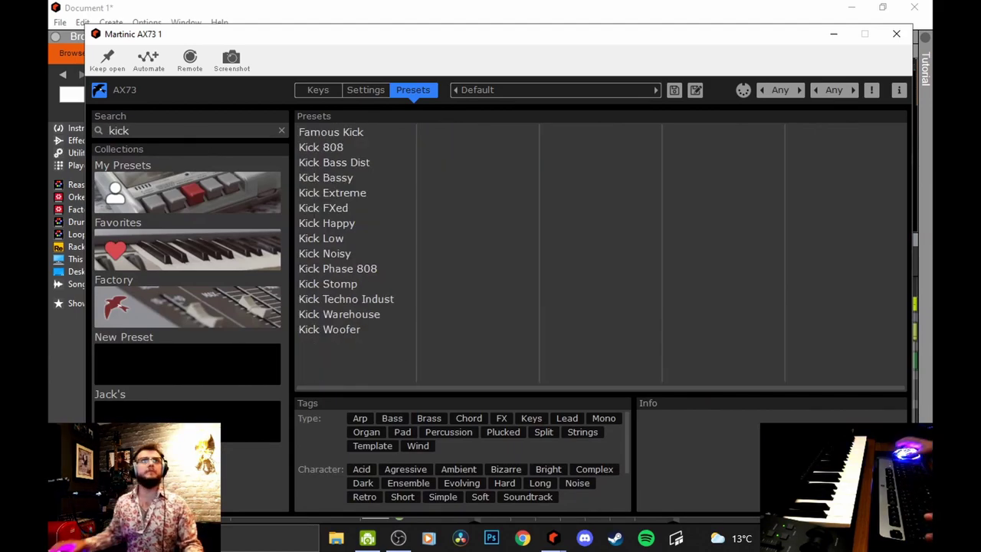
{"action": "left_click", "coordinate": [354, 135]}
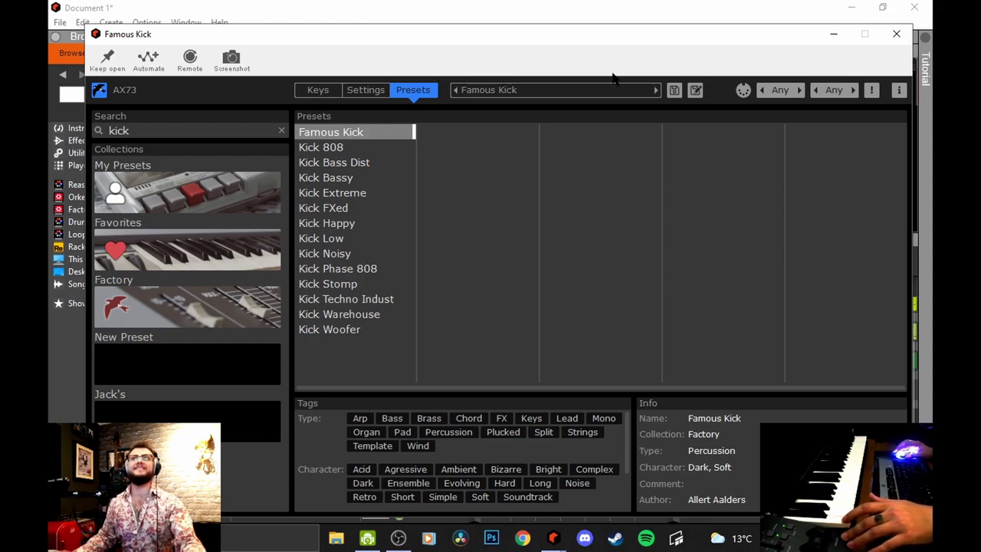
Step: Audition kick presets such as Kick Phase 808, Kick Noisy, Kick Warehouse, Kick Woofer and Kick Extreme, returning to Famous Kick
{"action": "left_click_drag", "start_coordinate": [621, 43], "coordinate": [619, 32]}
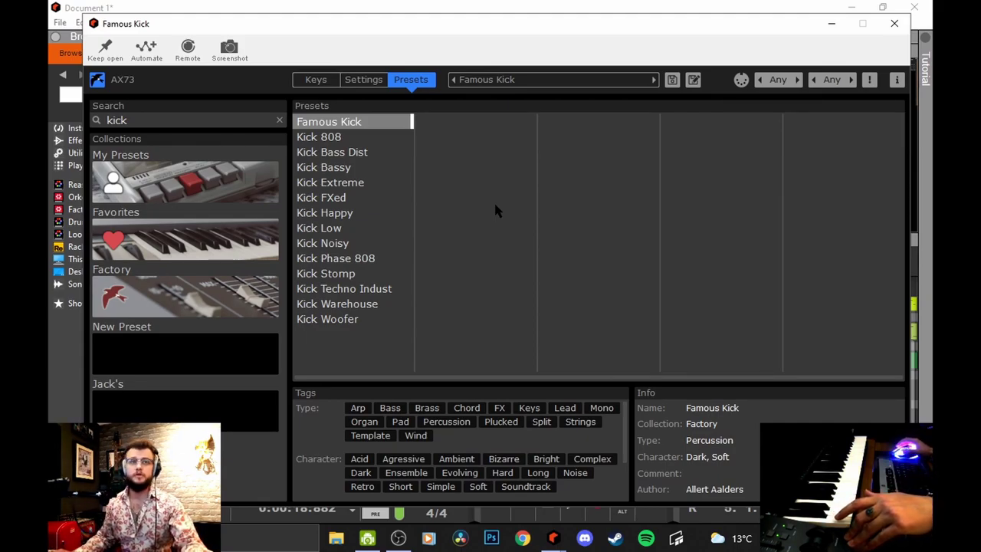
{"action": "left_click", "coordinate": [360, 214]}
{"action": "left_click", "coordinate": [360, 124]}
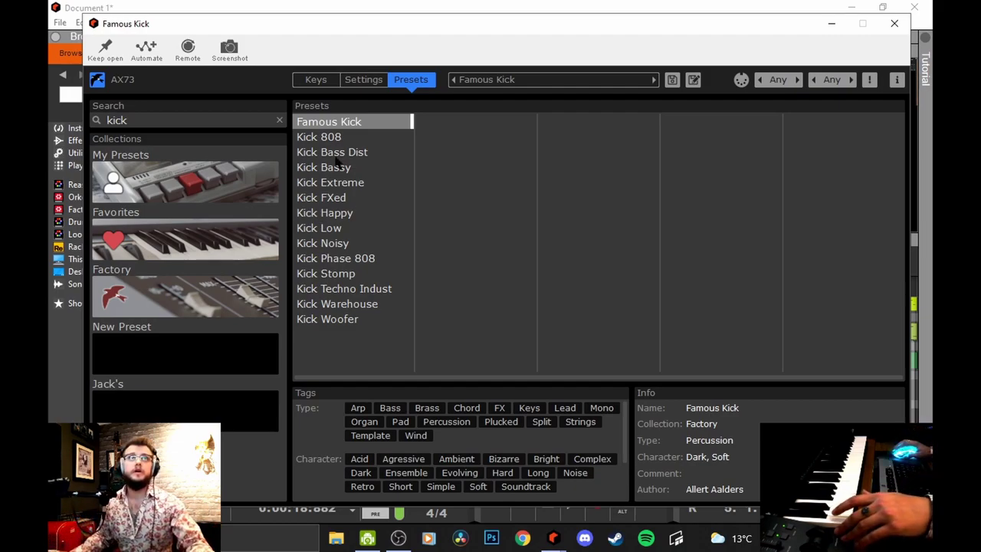
{"action": "left_click", "coordinate": [358, 137]}
{"action": "left_click", "coordinate": [365, 123]}
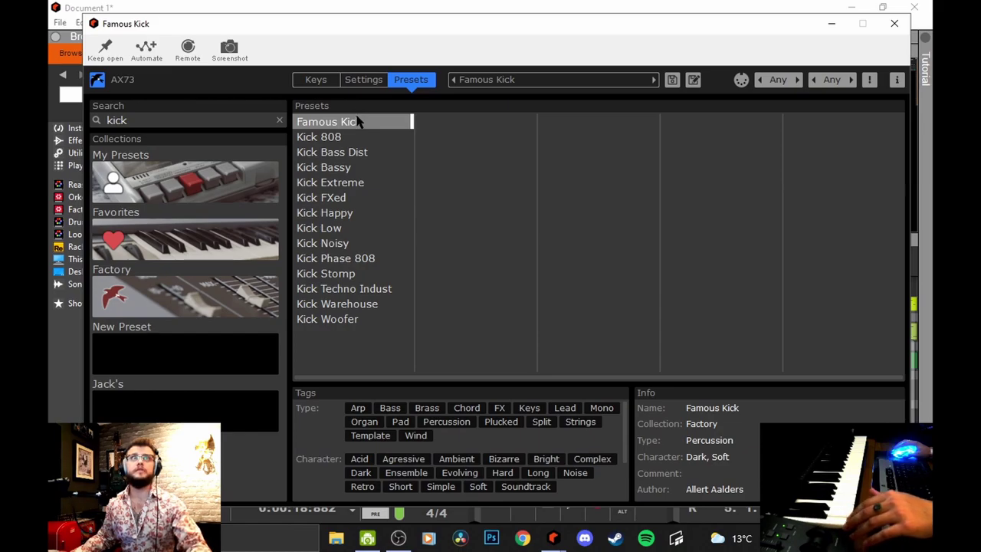
{"action": "left_click", "coordinate": [352, 255]}
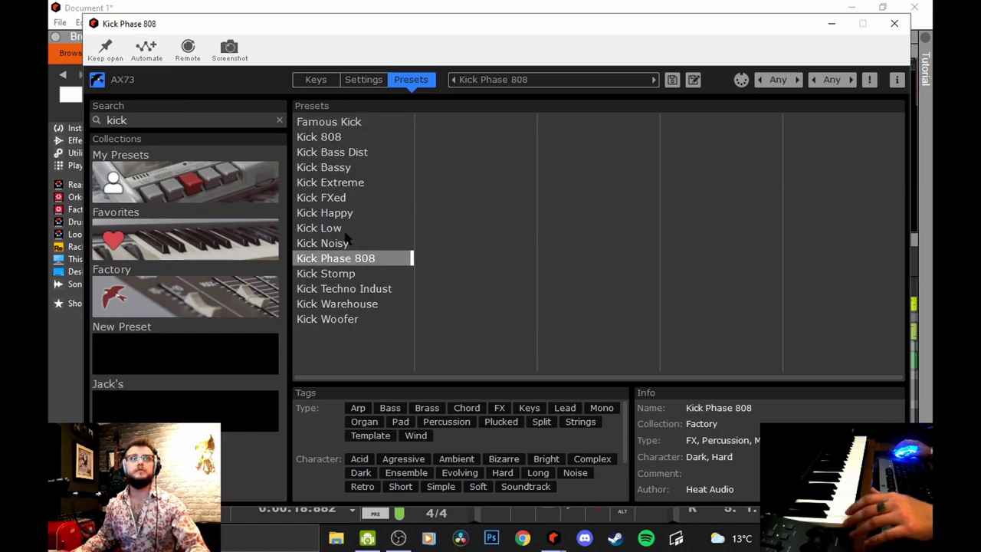
{"action": "left_click", "coordinate": [345, 230]}
{"action": "left_click", "coordinate": [348, 244]}
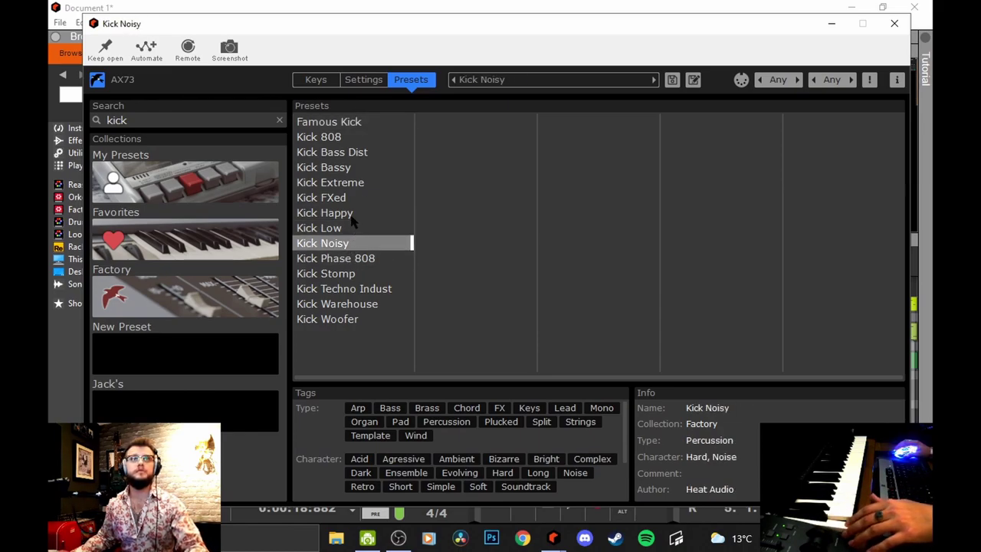
{"action": "left_click", "coordinate": [354, 290]}
{"action": "left_click", "coordinate": [358, 305]}
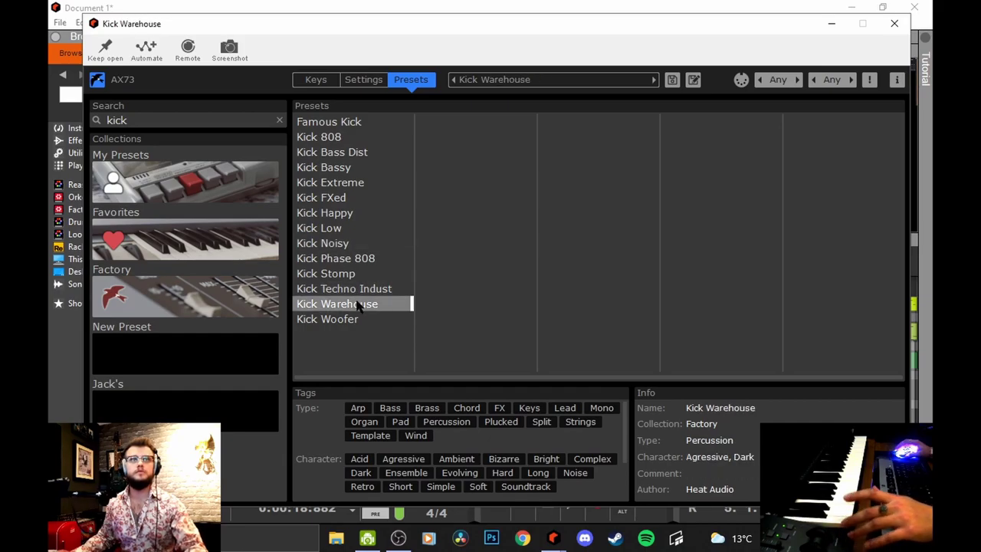
{"action": "left_click", "coordinate": [358, 320]}
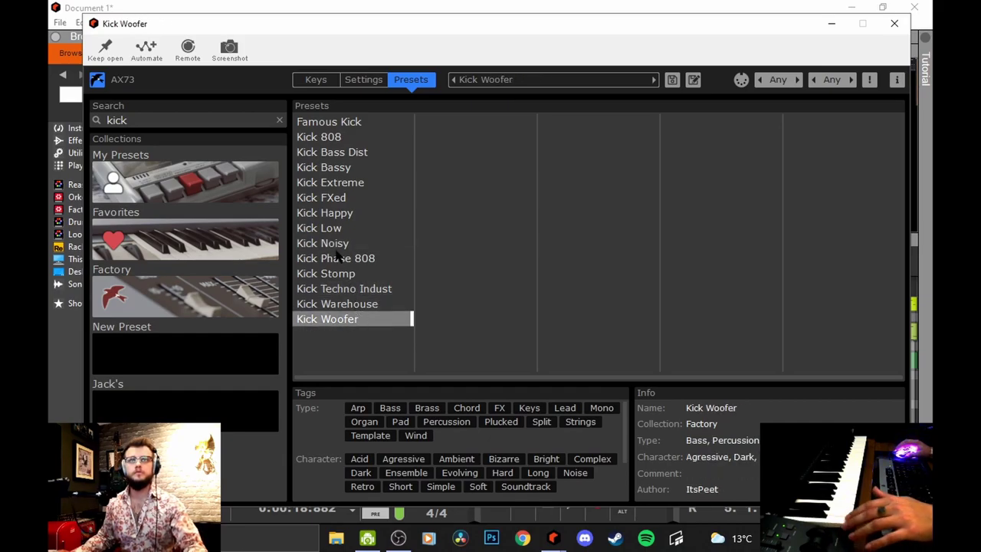
{"action": "left_click", "coordinate": [346, 184]}
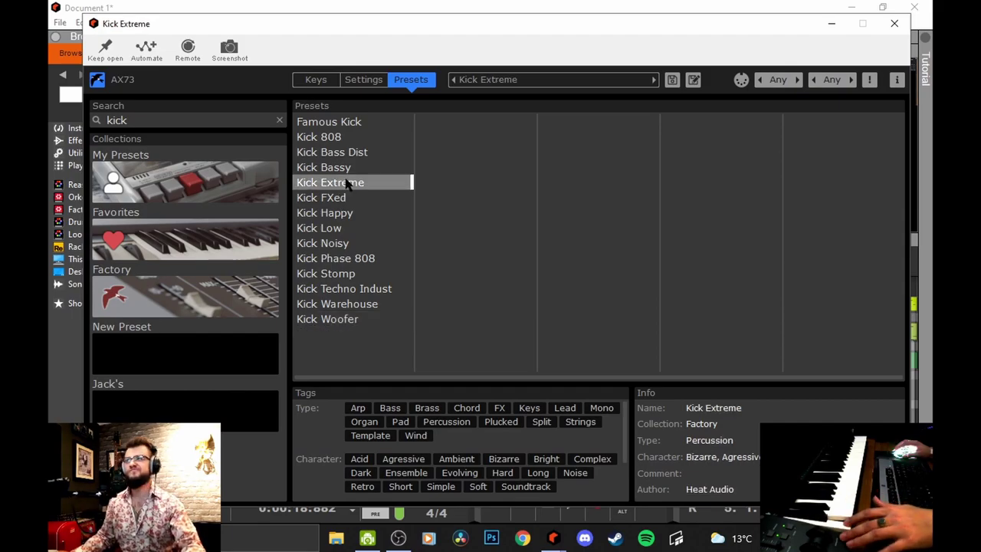
{"action": "left_click", "coordinate": [347, 123]}
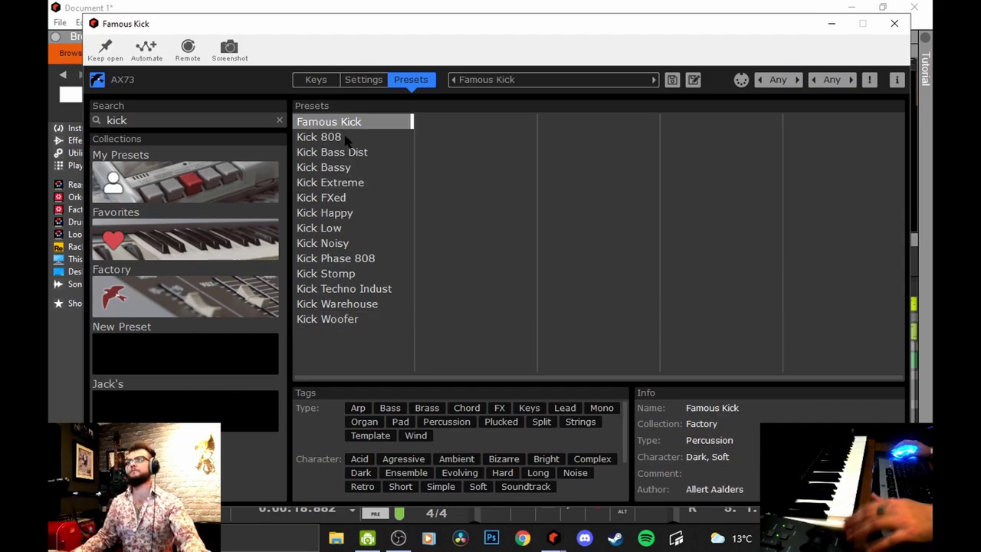
{"action": "left_click", "coordinate": [893, 25]}
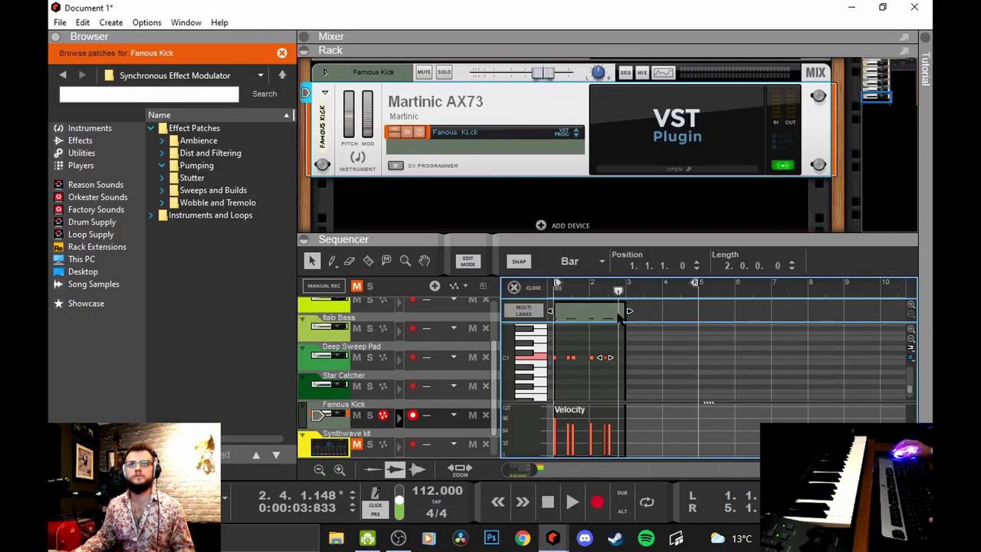
Step: Play back the two-bar Famous Kick clip from bar 1
{"action": "key", "text": "period"}
{"action": "key", "text": "space"}
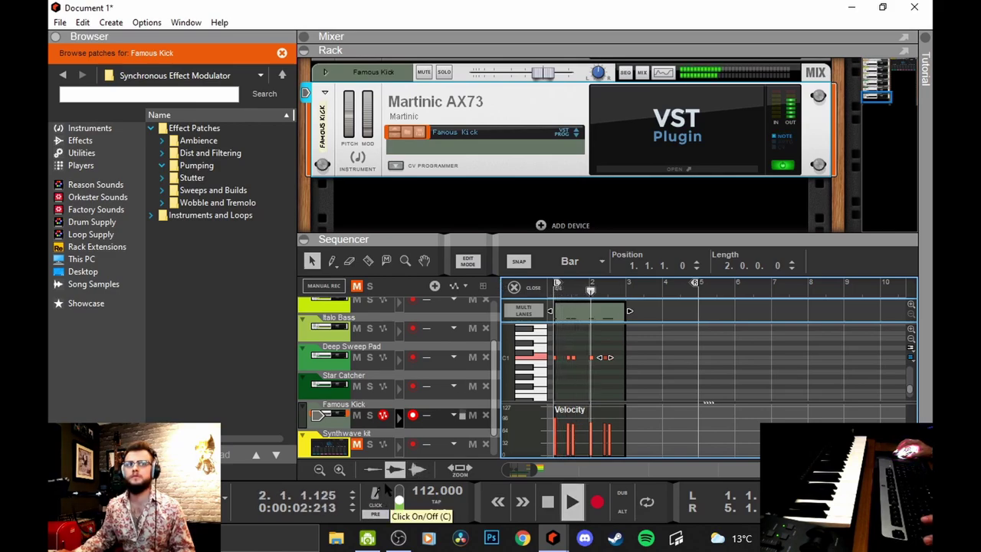
{"action": "left_click", "coordinate": [547, 501]}
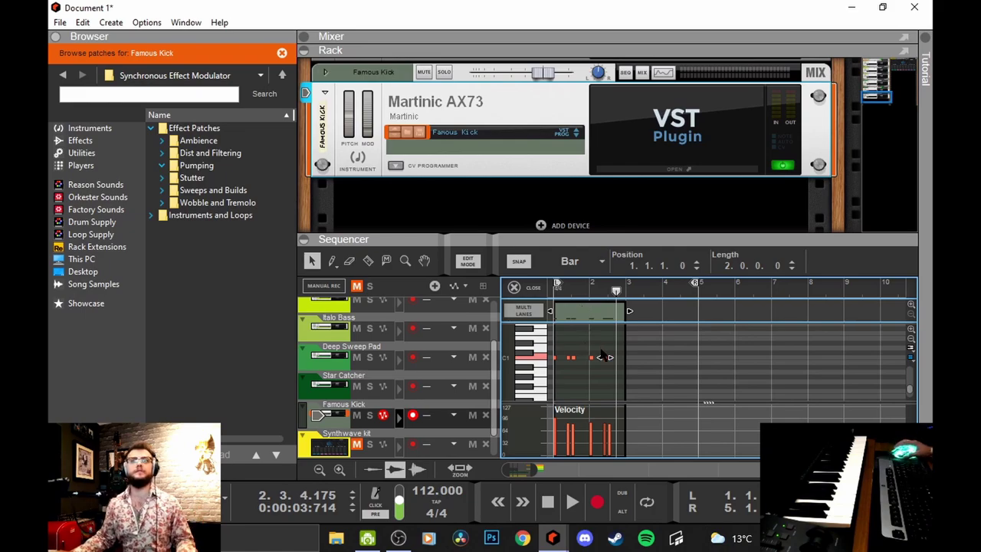
Step: Repeat the two-bar Famous Kick clip back to back so its copies fill the track up to bar 9
{"action": "key", "text": "Page_Down"}
{"action": "key", "text": "ctrl+e"}
{"action": "left_click", "coordinate": [550, 419]}
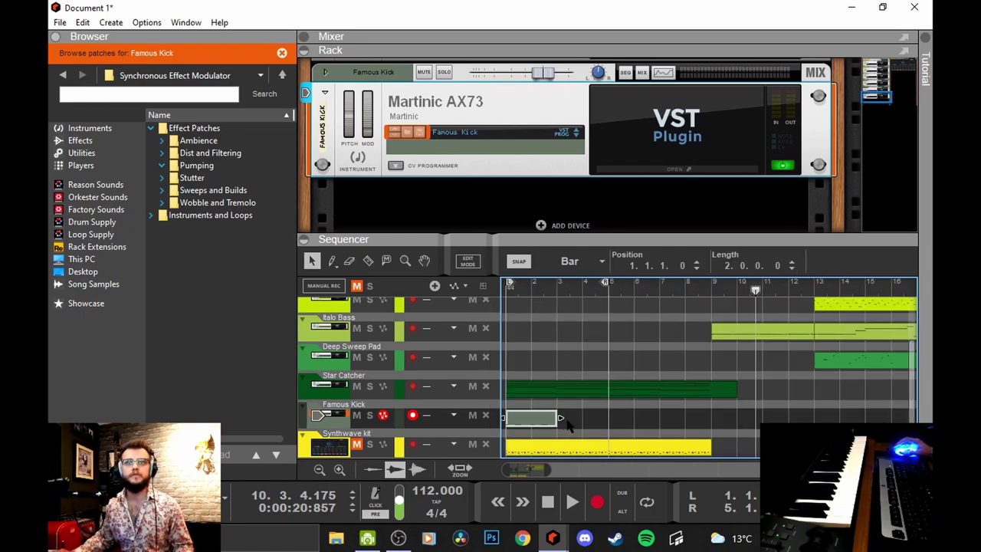
{"action": "key", "text": "Home"}
{"action": "left_click_drag", "start_coordinate": [536, 418], "coordinate": [689, 418]}
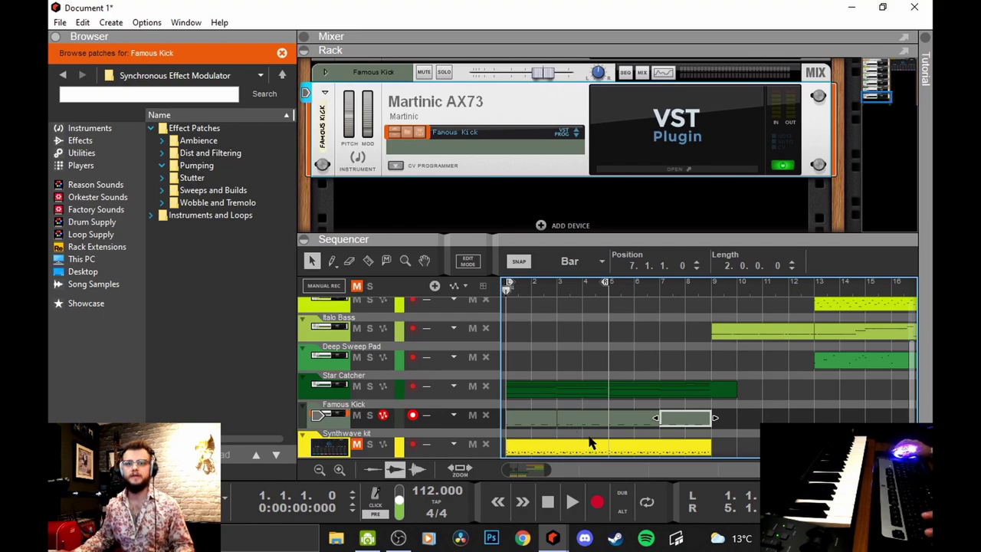
Step: During playback, lower the Star Catcher channel level to about -3.57 dB and adjust the Famous Kick channel level
{"action": "key", "text": "space"}
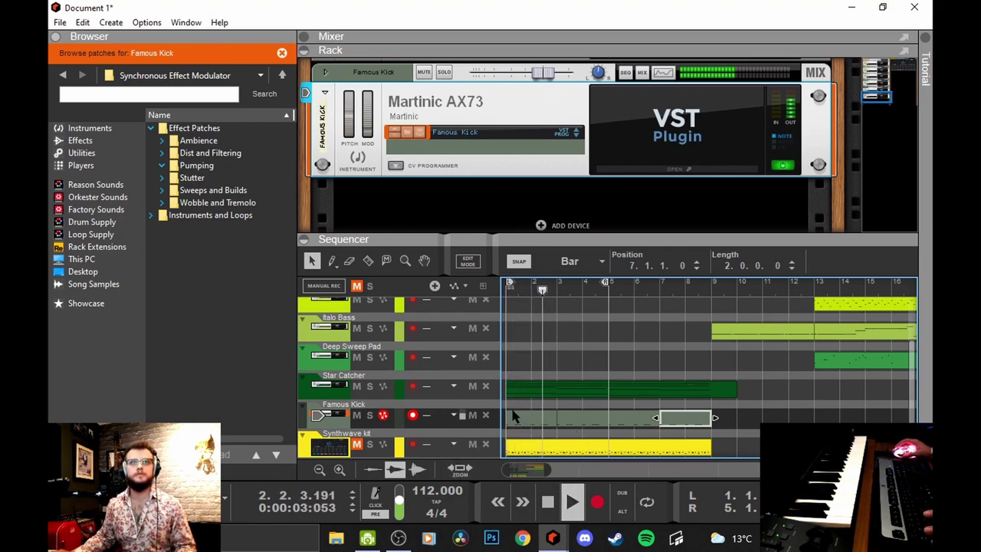
{"action": "scroll", "coordinate": [536, 188], "scroll_direction": "up", "scroll_amount": 3}
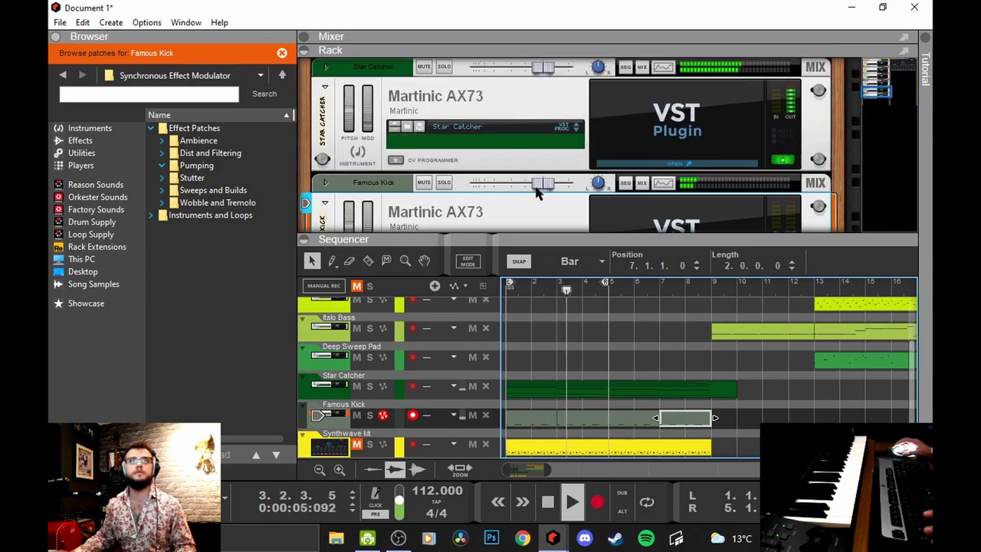
{"action": "left_click", "coordinate": [539, 71]}
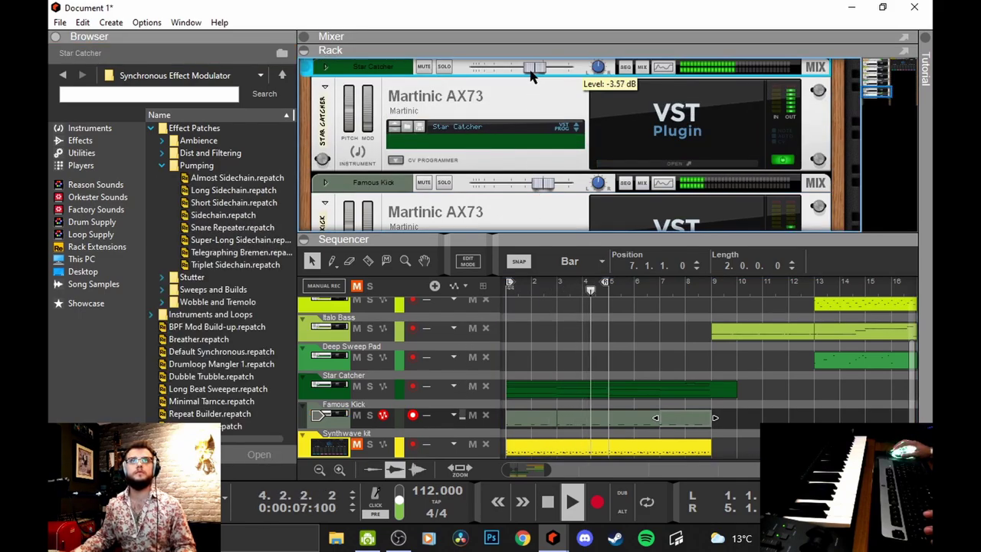
{"action": "left_click", "coordinate": [529, 186]}
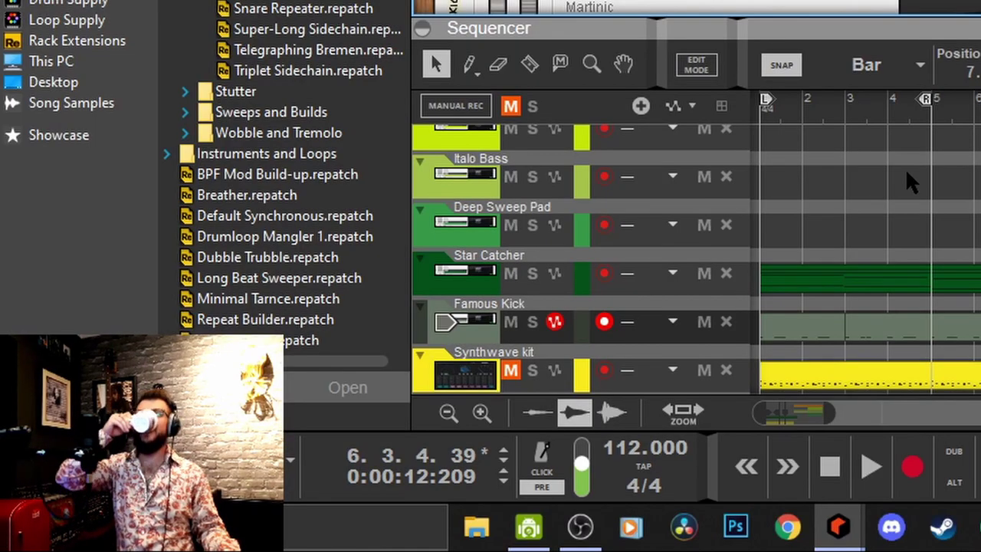
Step: Add another Martinic AX73 instrument to the rack below Famous Kick
{"action": "right_click", "coordinate": [543, 168]}
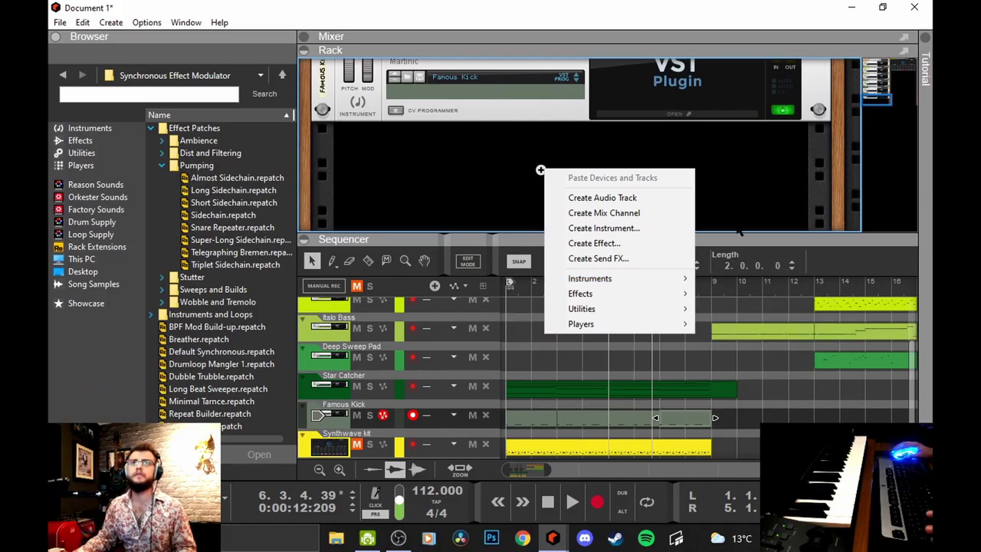
{"action": "key", "text": "Escape"}
{"action": "right_click", "coordinate": [566, 170]}
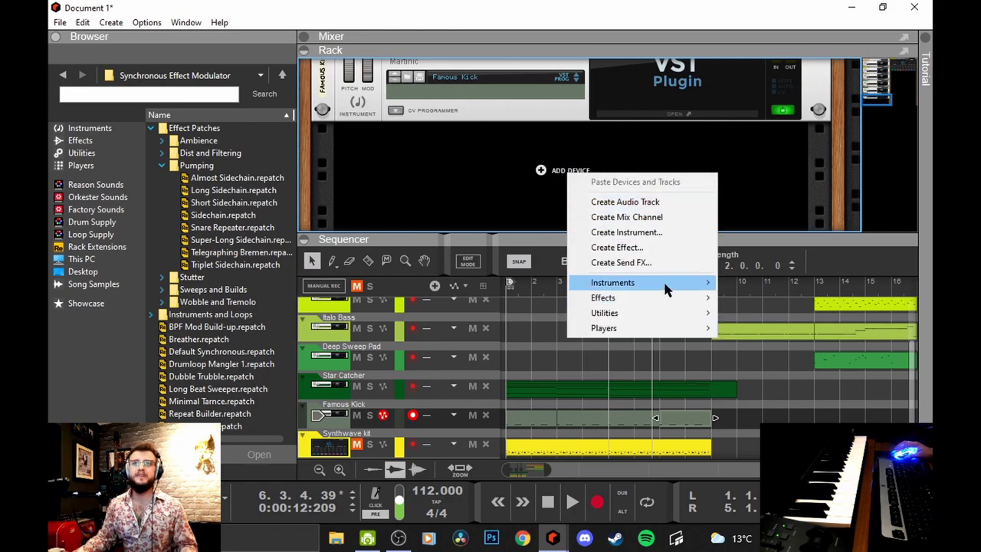
{"action": "mouse_move", "coordinate": [665, 289]}
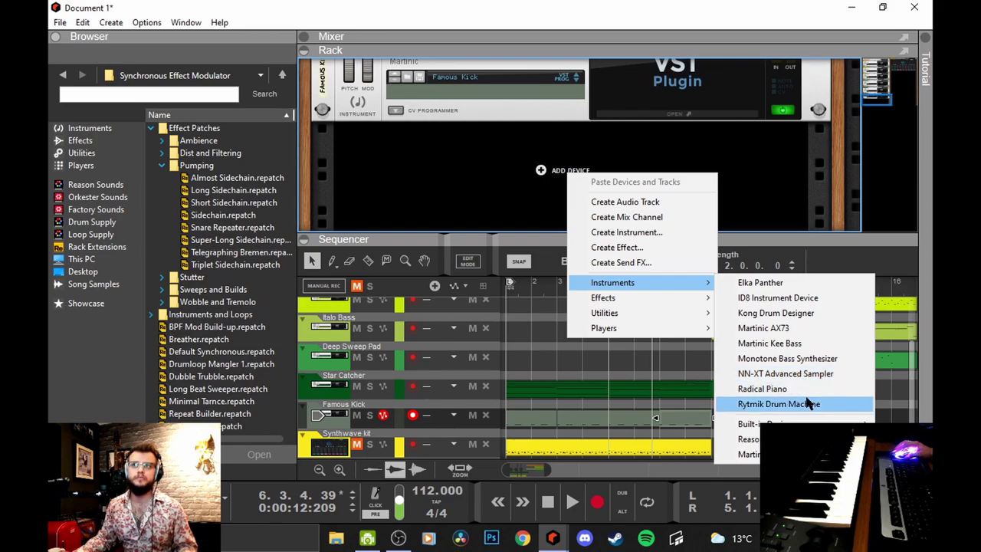
{"action": "left_click", "coordinate": [810, 332]}
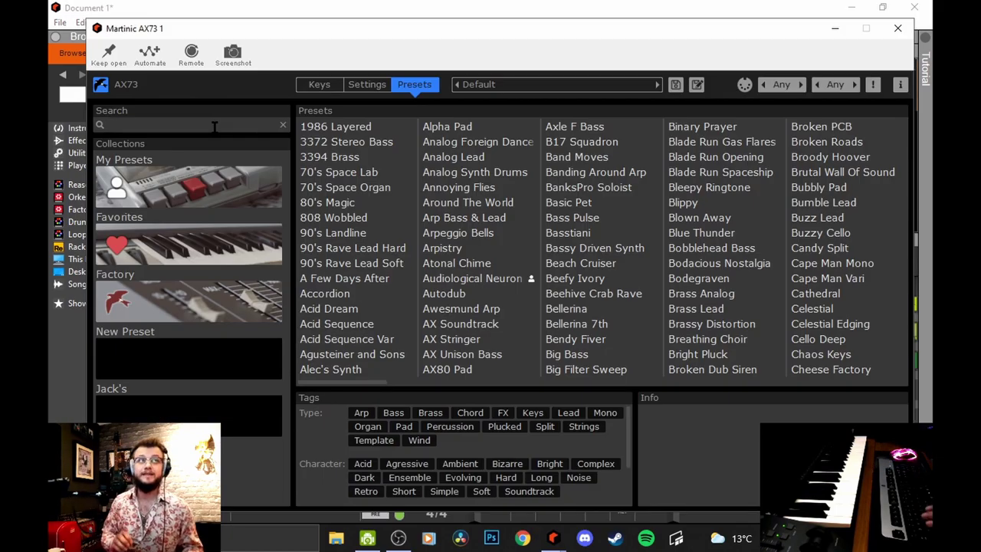
Step: Search the new AX73's presets for "pad", audition Chunky Detuned Pad and Cosmic Pad, and load Slomo Lofi Pad
{"action": "left_click", "coordinate": [214, 125]}
{"action": "type", "text": "pad"}
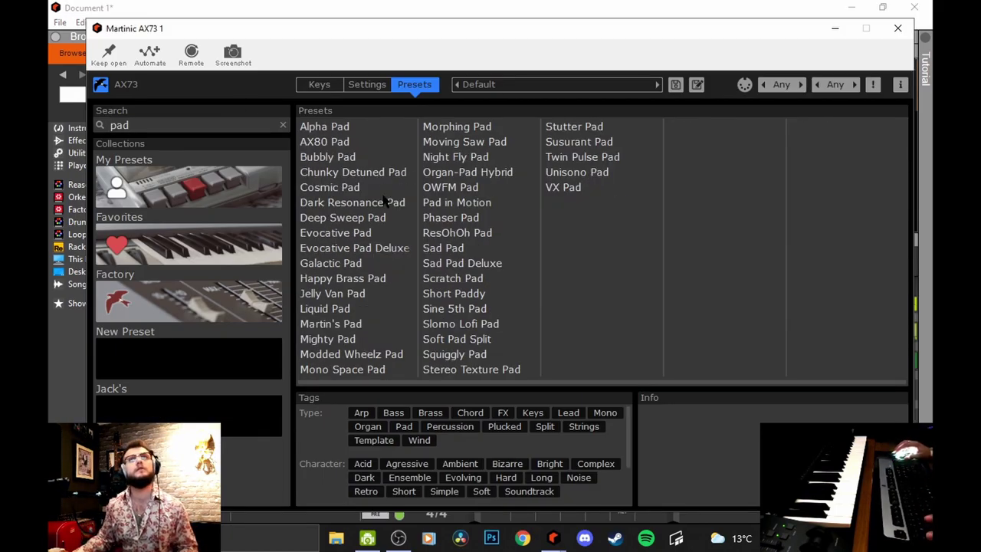
{"action": "left_click", "coordinate": [352, 175]}
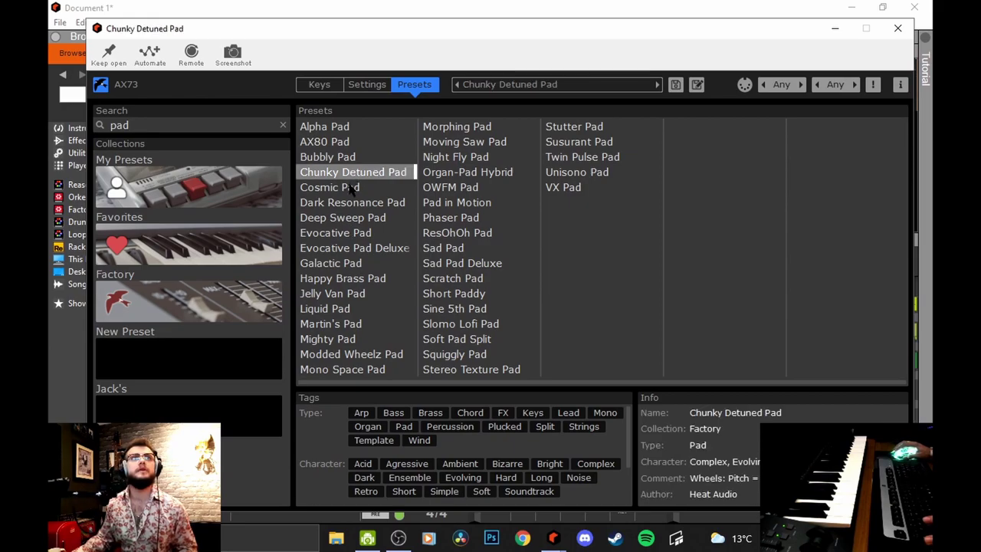
{"action": "left_click", "coordinate": [349, 189]}
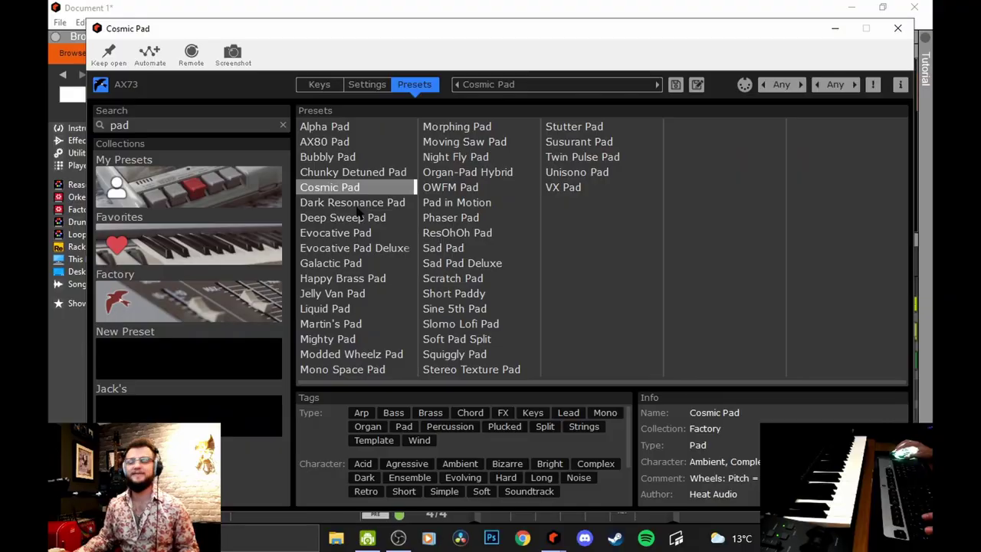
{"action": "left_click", "coordinate": [460, 324]}
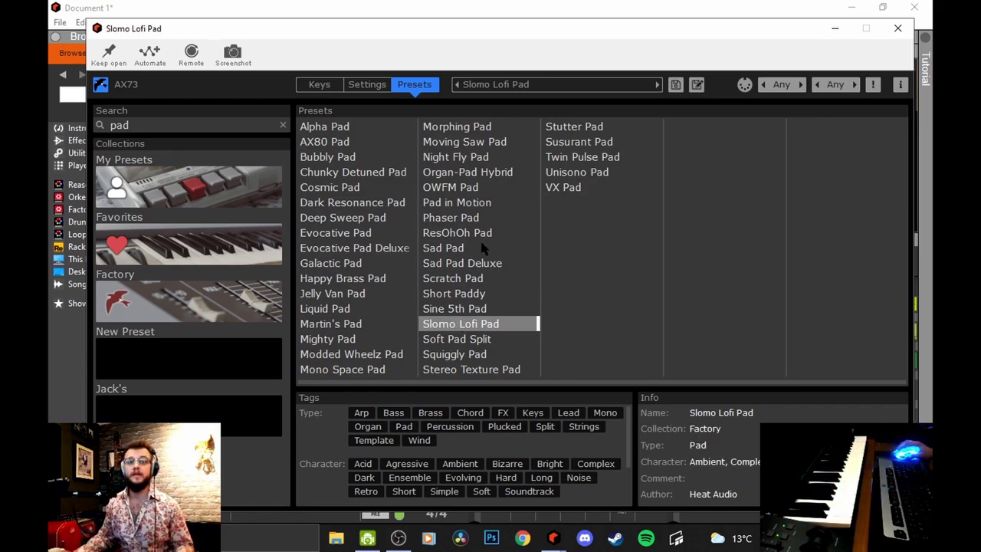
{"action": "left_click", "coordinate": [835, 30]}
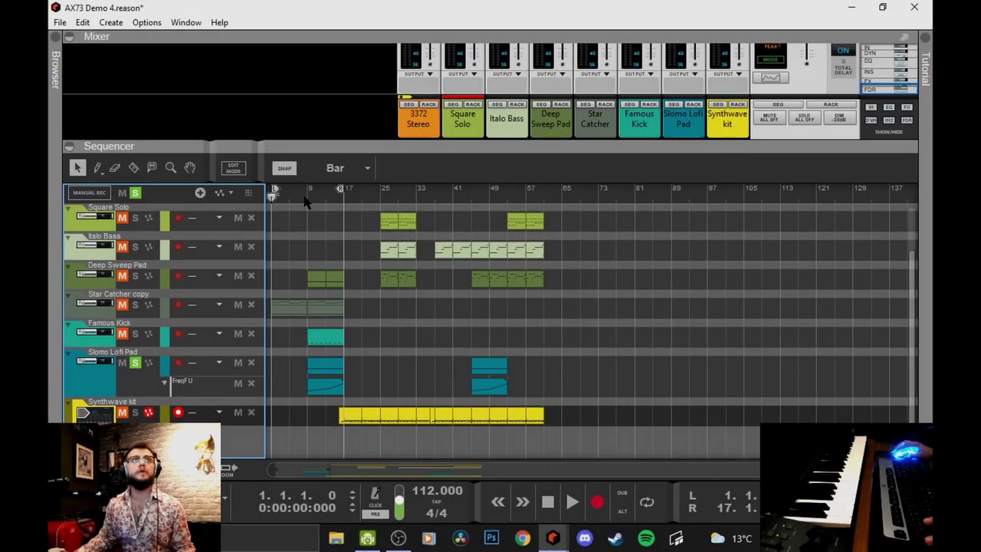
Step: Move the song position to bar 9, where the Famous Kick and Slomo Lofi Pad clips begin
{"action": "left_click", "coordinate": [306, 192]}
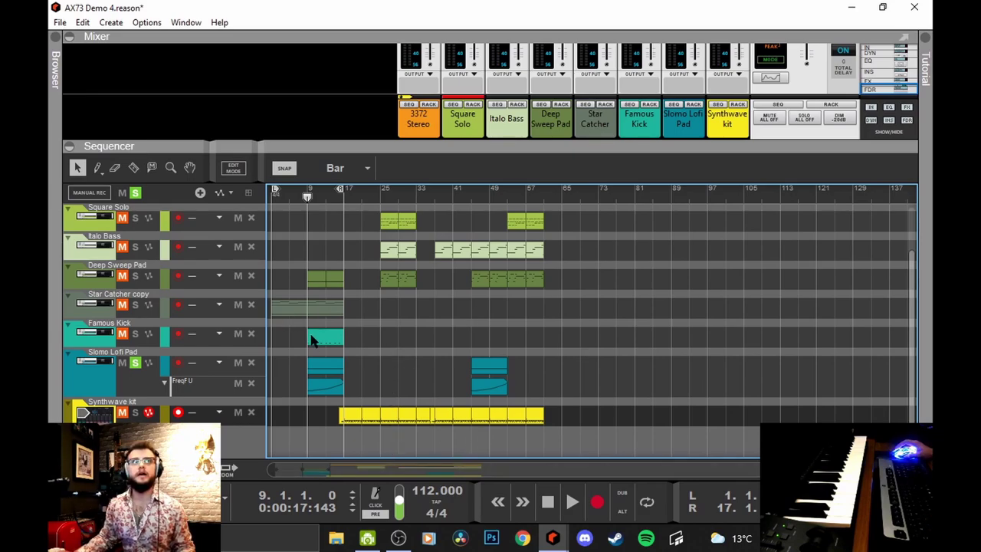
{"action": "scroll", "coordinate": [312, 341], "scroll_direction": "up", "scroll_amount": 3}
{"action": "left_click_drag", "start_coordinate": [404, 471], "coordinate": [335, 407]}
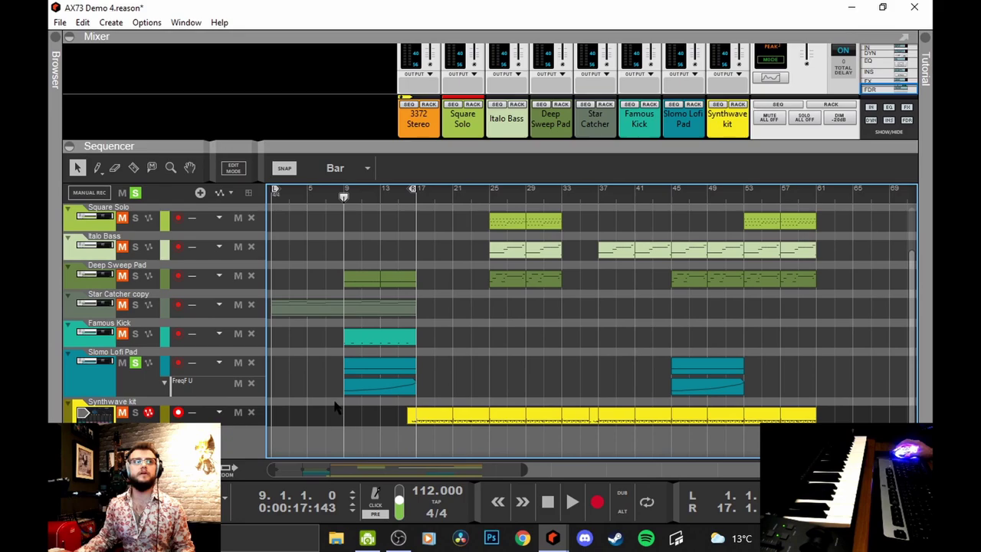
{"action": "left_click", "coordinate": [147, 365]}
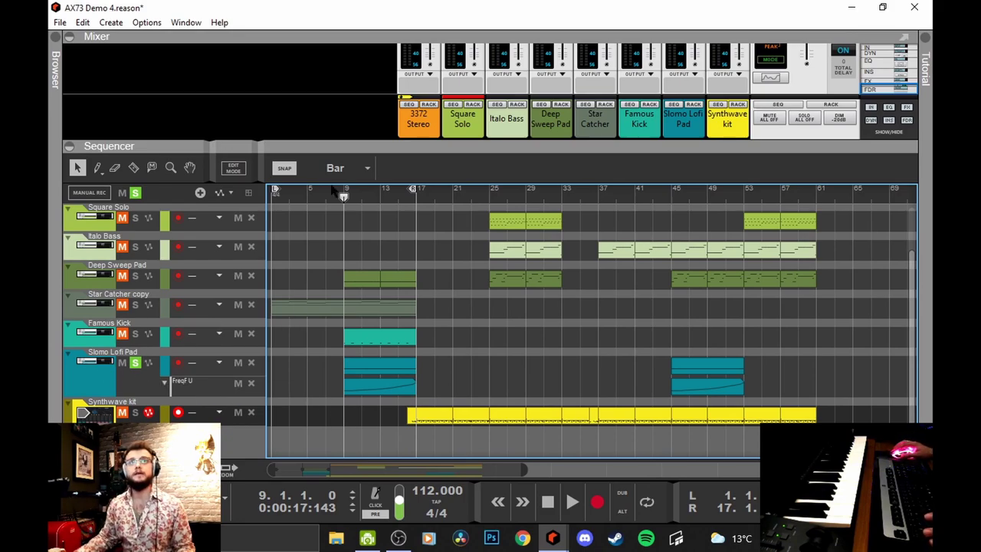
Step: Show the rack alongside the sequencer and view the front panel of the Slomo Lofi Pad's AX73
{"action": "key", "text": "F6"}
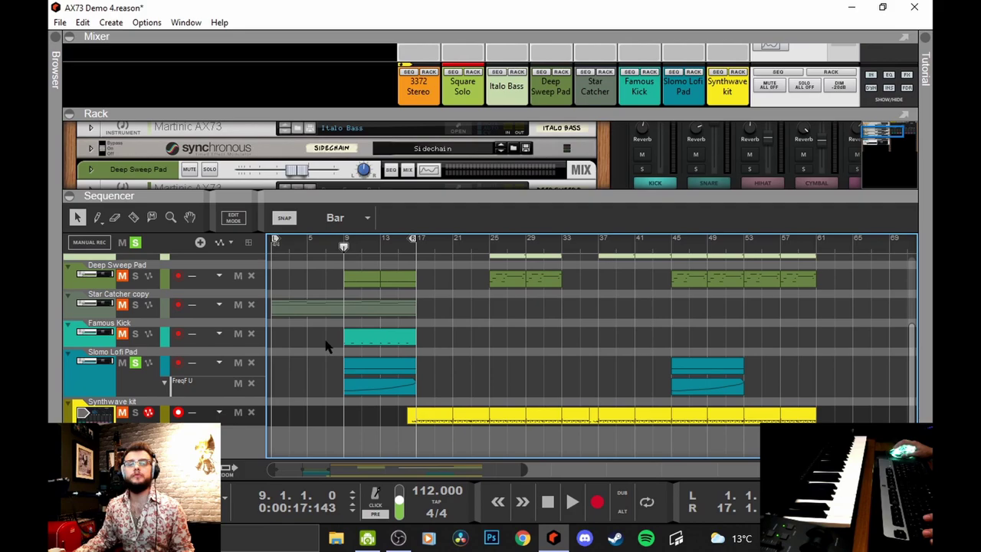
{"action": "double_click", "coordinate": [318, 385]}
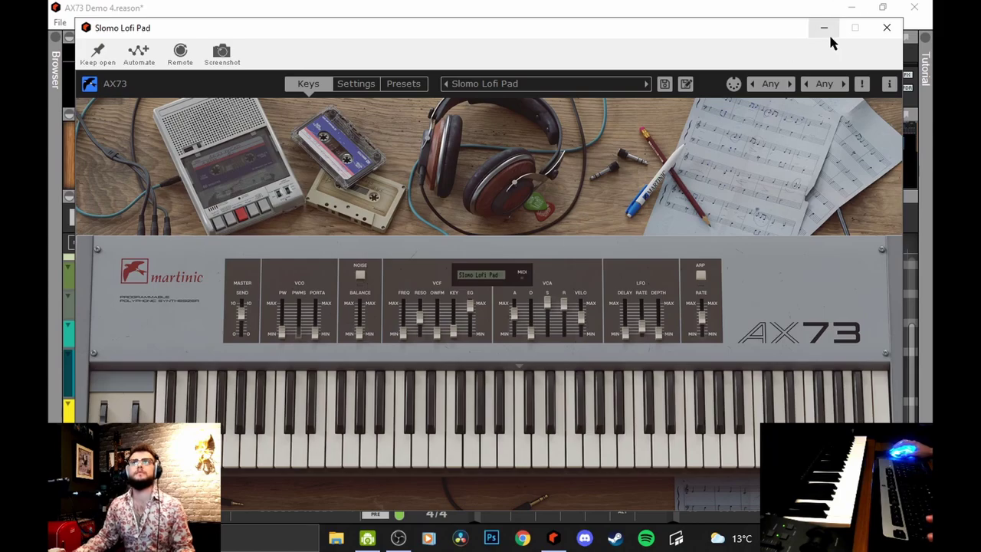
{"action": "left_click", "coordinate": [825, 29]}
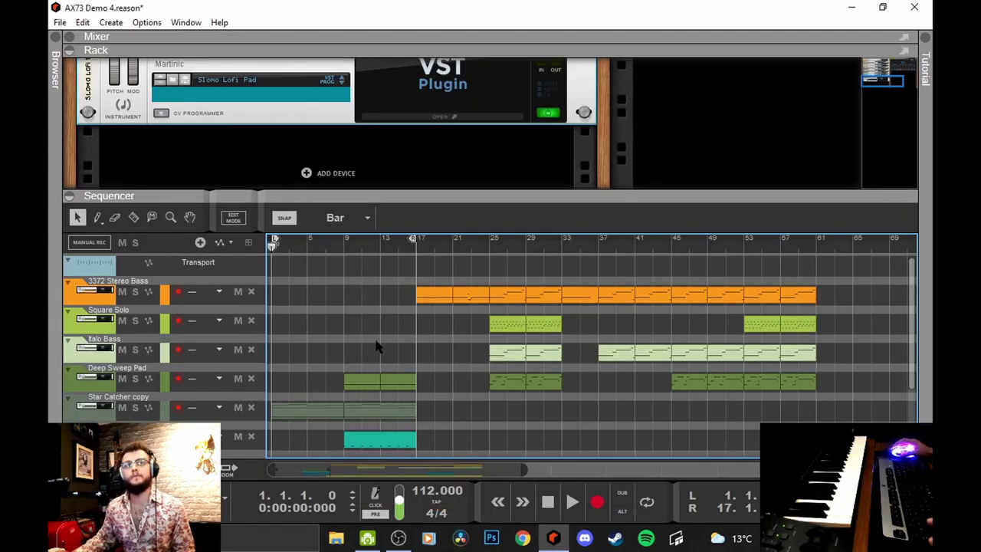
Step: Play the full arrangement from bar 1
{"action": "scroll", "coordinate": [414, 410], "scroll_direction": "down", "scroll_amount": 1}
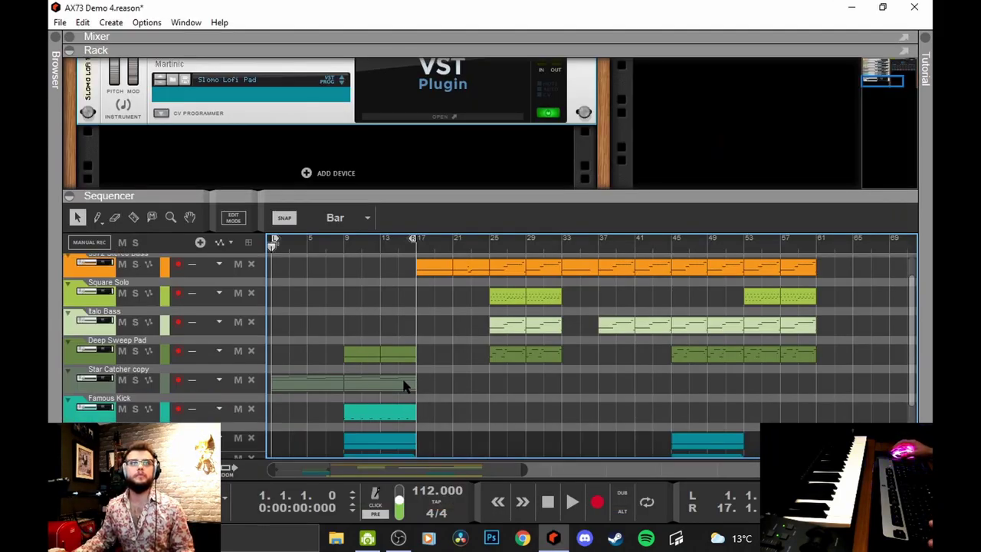
{"action": "key", "text": "space"}
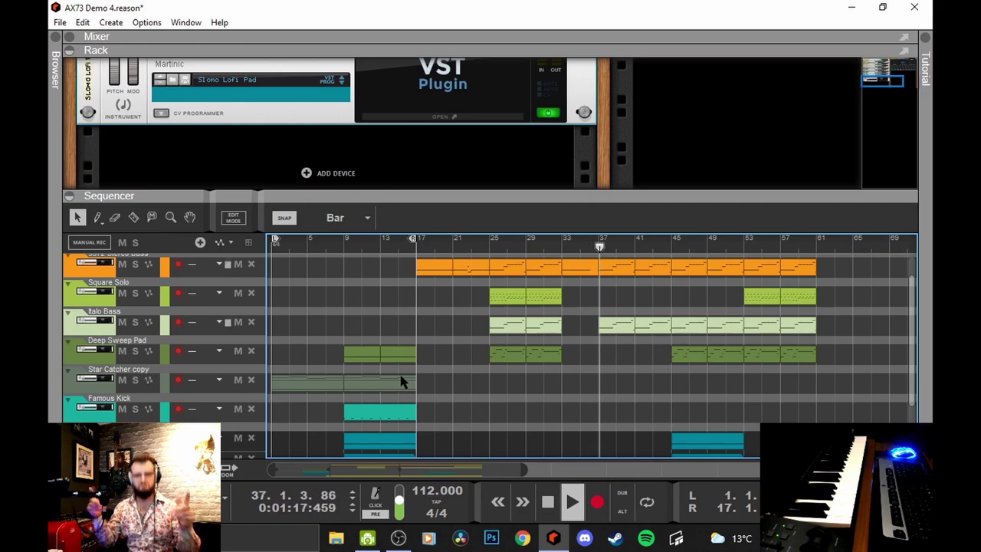
Step: Stop playback and add a new Martinic AX73 instrument below the Slomo Lofi Pad device, with its plugin window open
{"action": "key", "text": "space"}
{"action": "left_click_drag", "start_coordinate": [429, 191], "coordinate": [429, 269]}
{"action": "right_click", "coordinate": [305, 200]}
{"action": "mouse_move", "coordinate": [383, 318]}
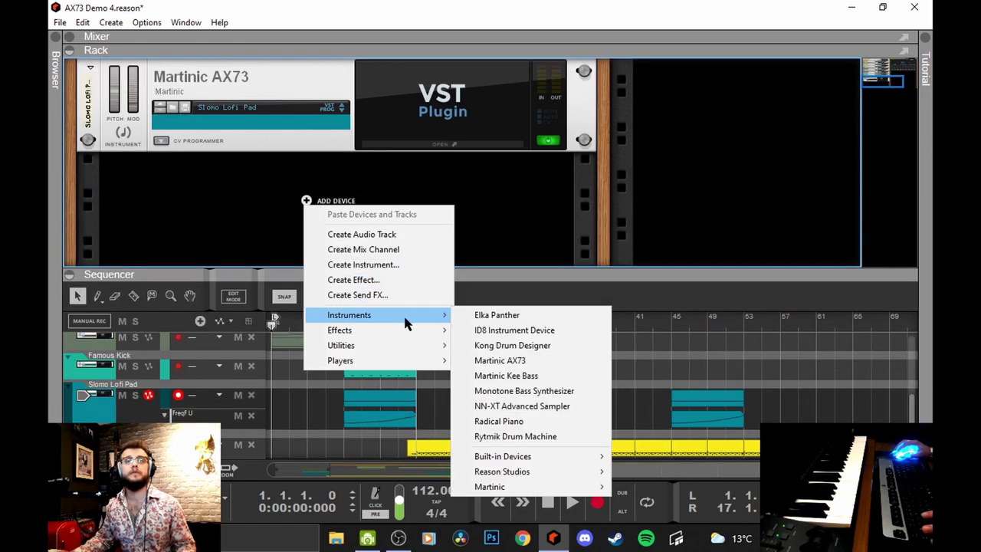
{"action": "left_click", "coordinate": [521, 360]}
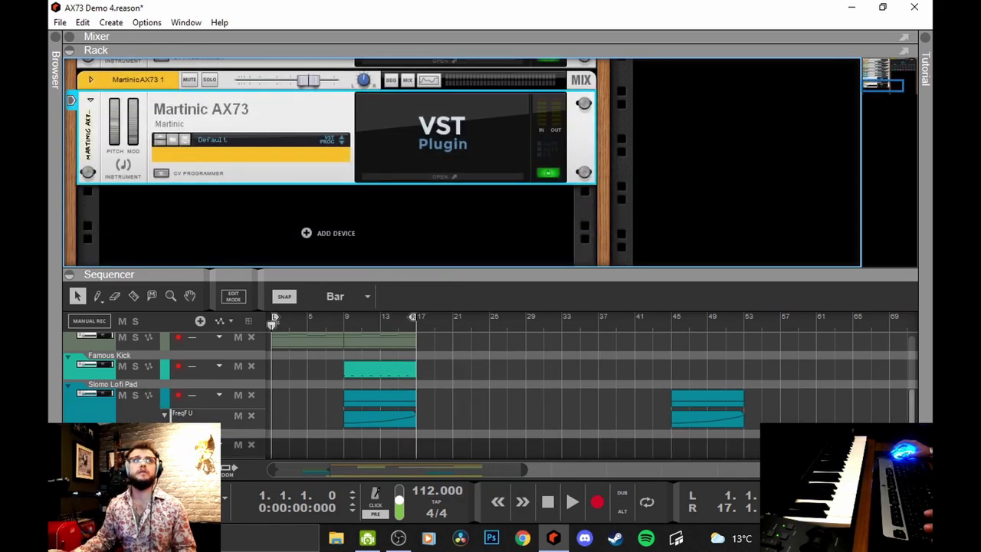
{"action": "left_click", "coordinate": [420, 178]}
{"action": "left_click_drag", "start_coordinate": [440, 51], "coordinate": [431, 30]}
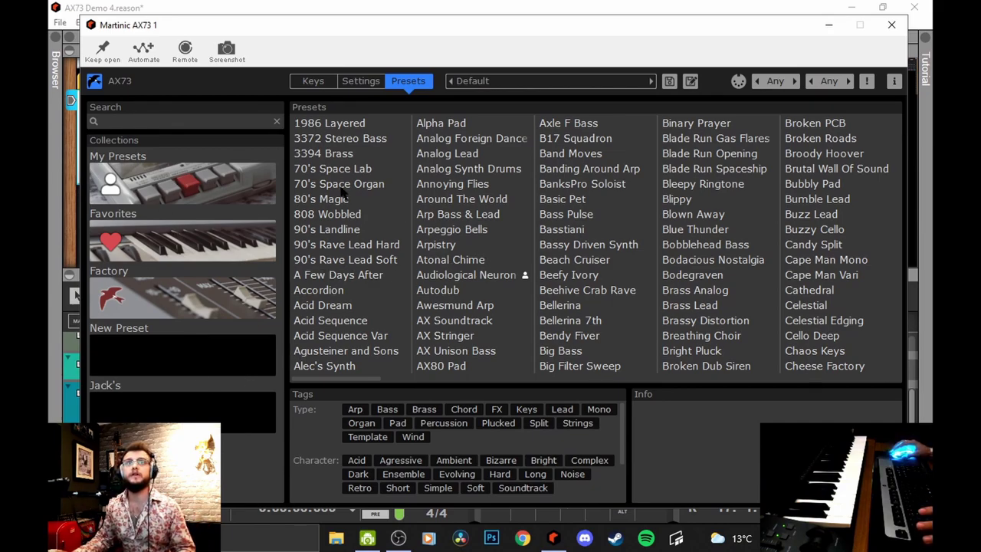
Step: Browse the new AX73's preset list as far as the kick and lead presets, and return to its beginning
{"action": "left_click_drag", "start_coordinate": [369, 381], "coordinate": [515, 381]}
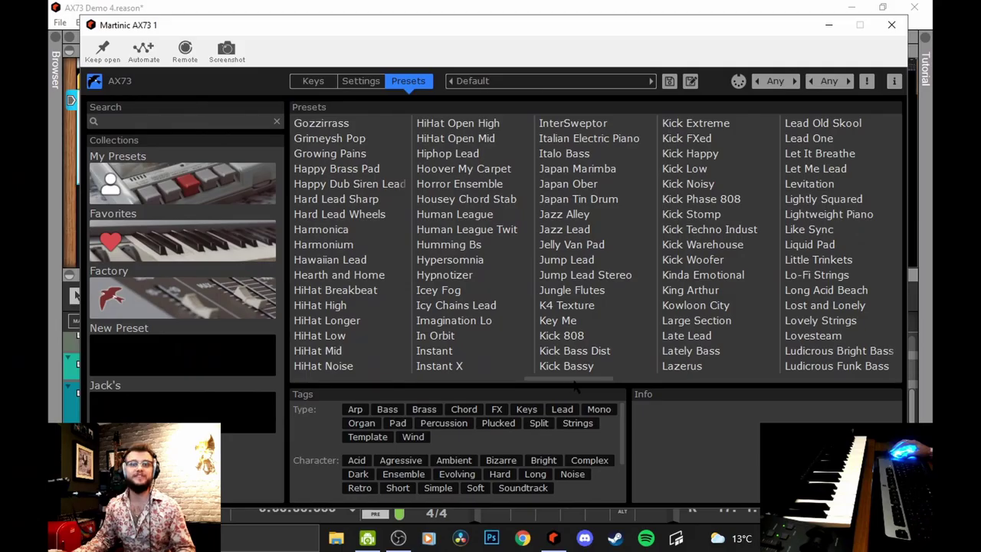
{"action": "scroll", "coordinate": [579, 383], "scroll_direction": "right", "scroll_amount": 1}
{"action": "scroll", "coordinate": [553, 383], "scroll_direction": "left", "scroll_amount": 1}
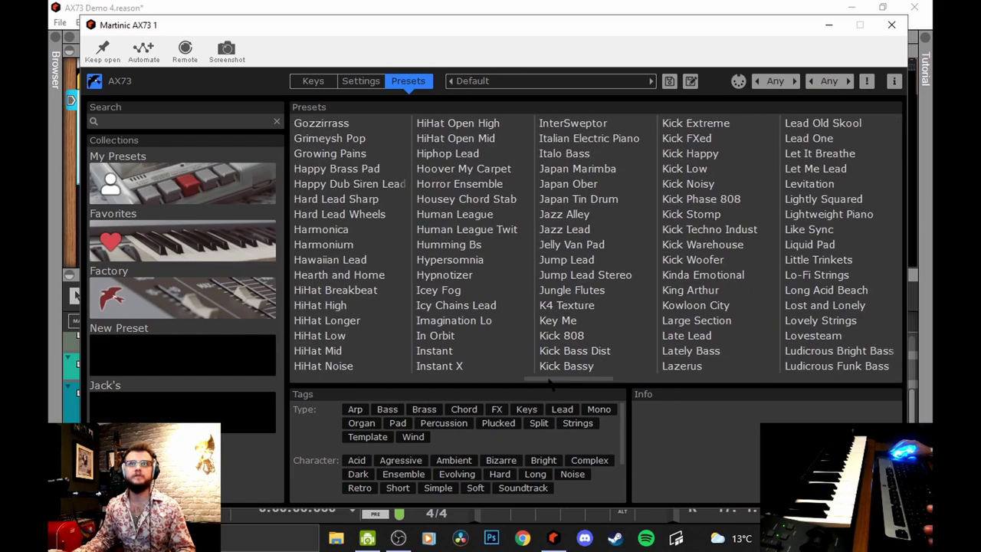
{"action": "scroll", "coordinate": [550, 383], "scroll_direction": "left", "scroll_amount": 8}
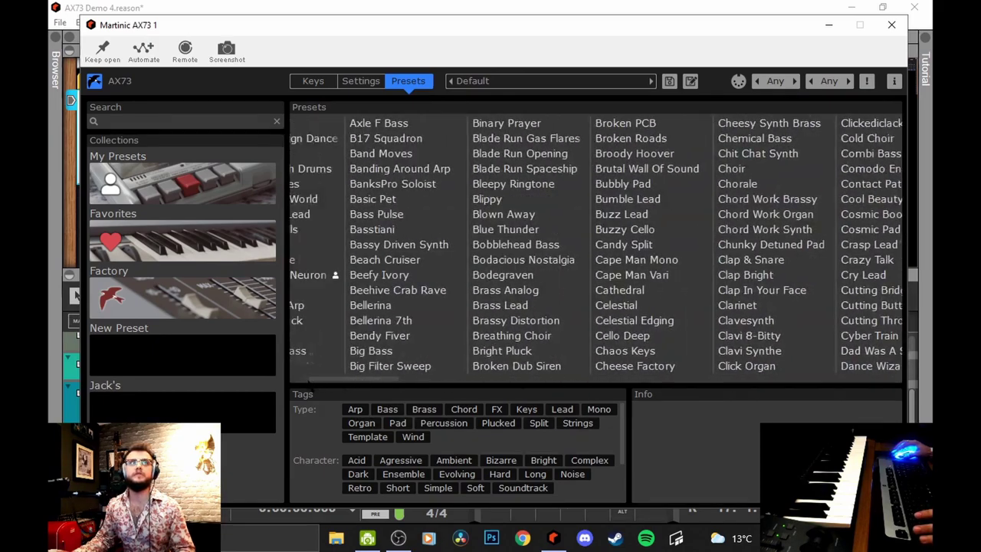
{"action": "scroll", "coordinate": [596, 245], "scroll_direction": "left", "scroll_amount": 2}
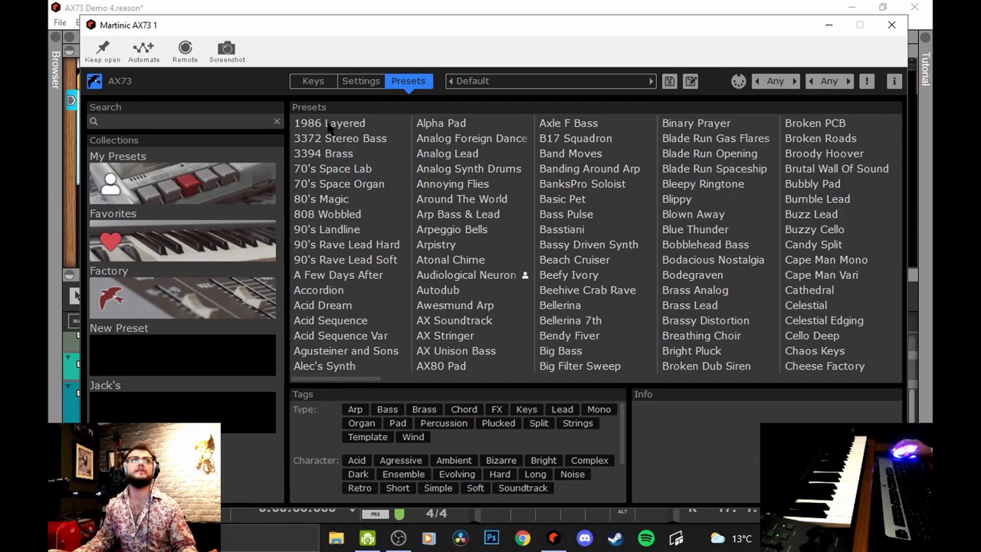
Step: Show the Default patch's sound settings, raise Split Select, and compare the Lower and Upper part settings
{"action": "left_click", "coordinate": [352, 82]}
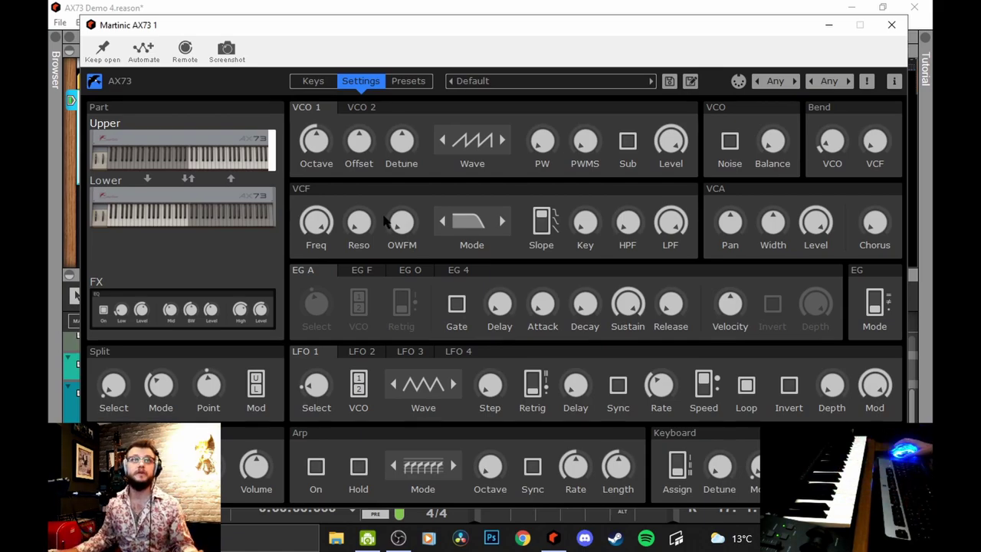
{"action": "mouse_move", "coordinate": [114, 391]}
{"action": "left_mouse_down"}
{"action": "mouse_move", "coordinate": [112, 369]}
{"action": "mouse_move", "coordinate": [120, 412]}
{"action": "mouse_move", "coordinate": [110, 376]}
{"action": "mouse_move", "coordinate": [112, 384]}
{"action": "left_mouse_up"}
{"action": "left_click", "coordinate": [198, 221]}
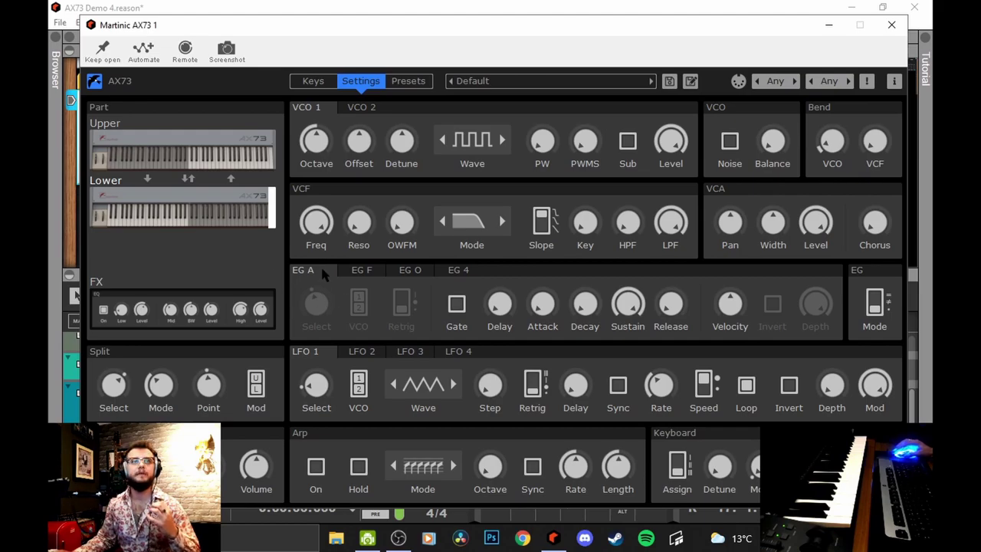
{"action": "left_click", "coordinate": [242, 160]}
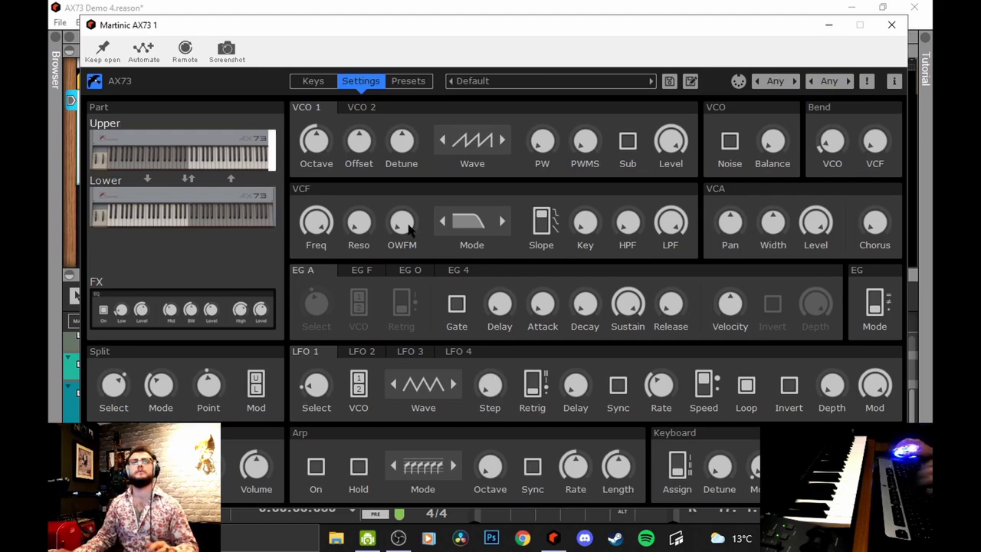
Step: Set the Lower part's VCO 1 octave to 16' and its waveform to sine, and turn Split Select down one position
{"action": "left_click_drag", "start_coordinate": [313, 150], "coordinate": [310, 155]}
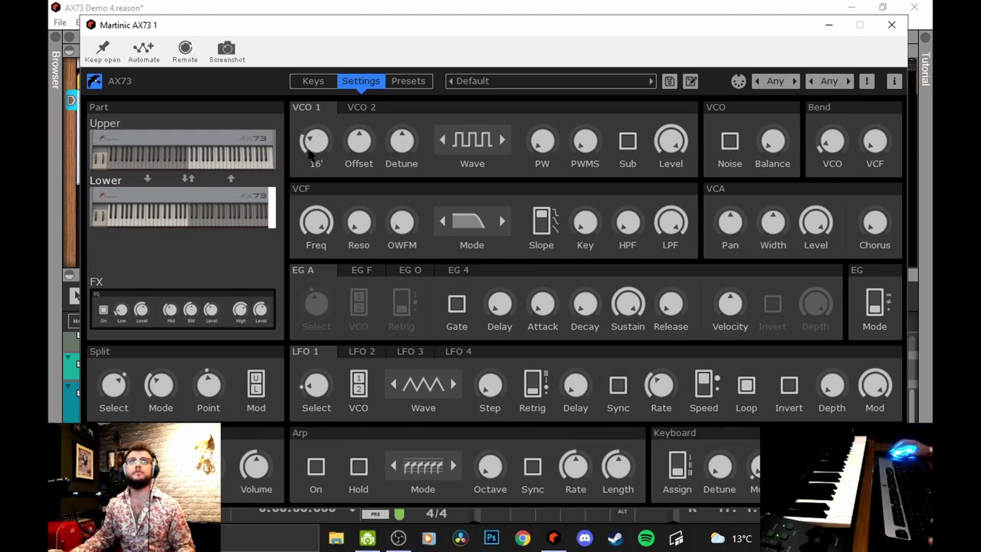
{"action": "left_click", "coordinate": [442, 140]}
{"action": "left_click", "coordinate": [442, 141]}
{"action": "left_click", "coordinate": [442, 140]}
{"action": "left_click", "coordinate": [502, 142]}
{"action": "left_click", "coordinate": [502, 142]}
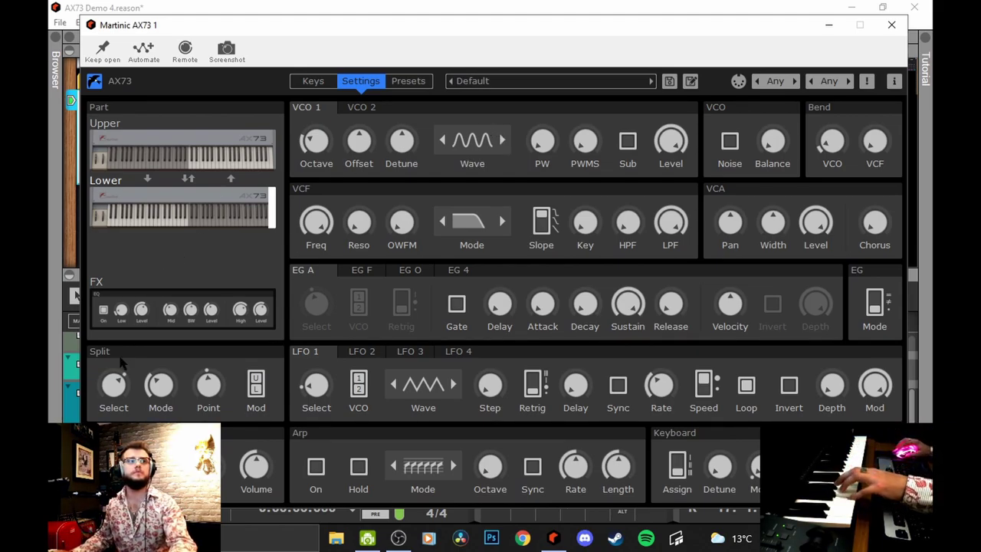
{"action": "left_click", "coordinate": [115, 388]}
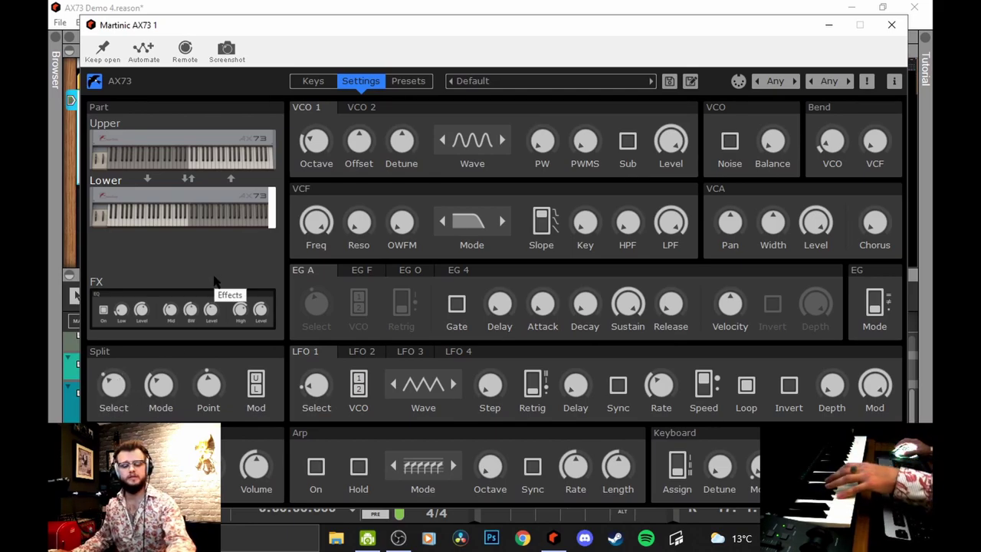